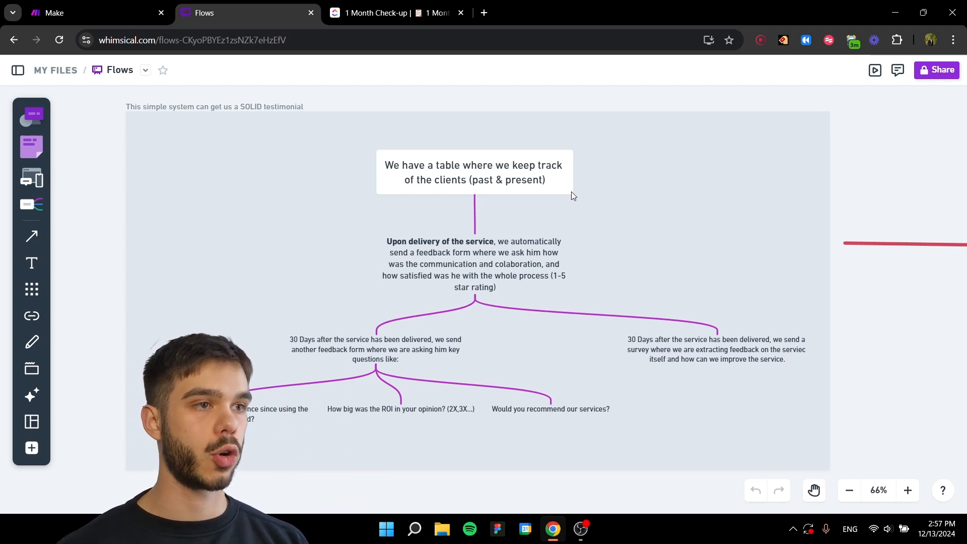
Step: Examine the testimonial system flowchart, from the client table through the delivery feedback form to the 30-day follow-up questions
scroll(548, 277, up, 5)
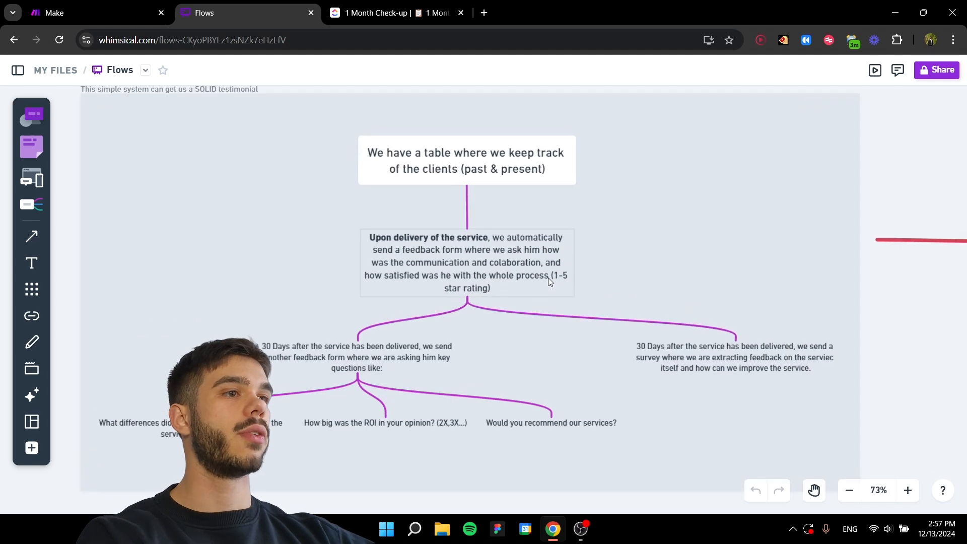
drag(442, 322, 544, 295)
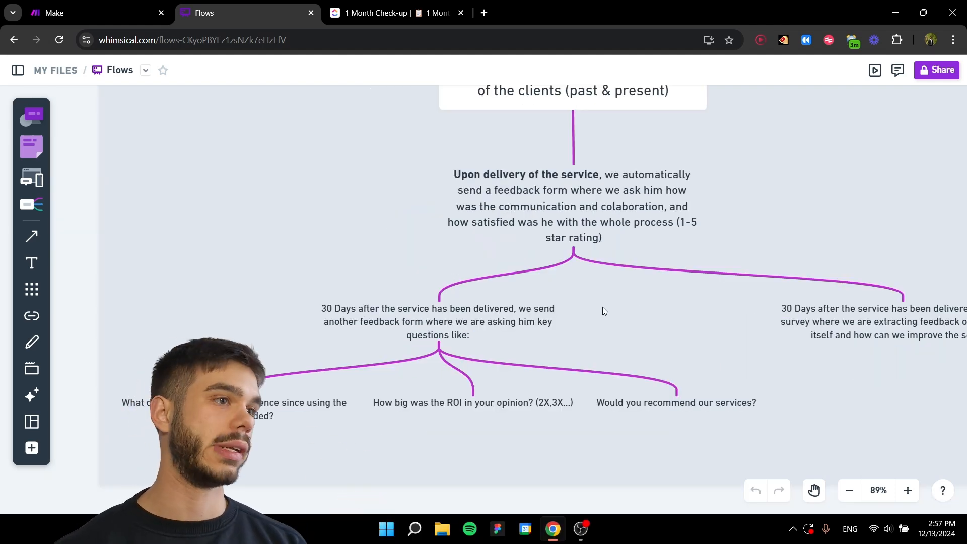
drag(598, 341, 611, 321)
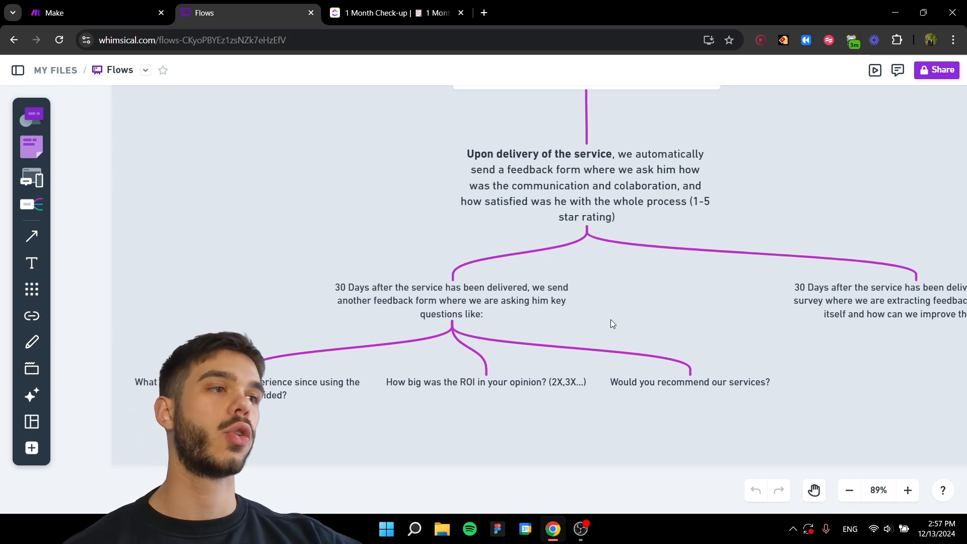
scroll(611, 322, down, 1)
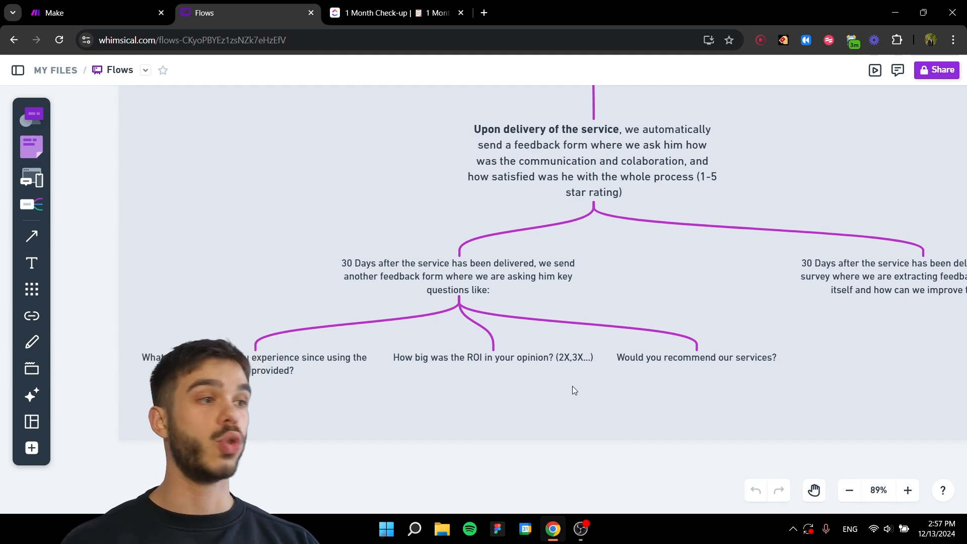
drag(730, 325, 319, 346)
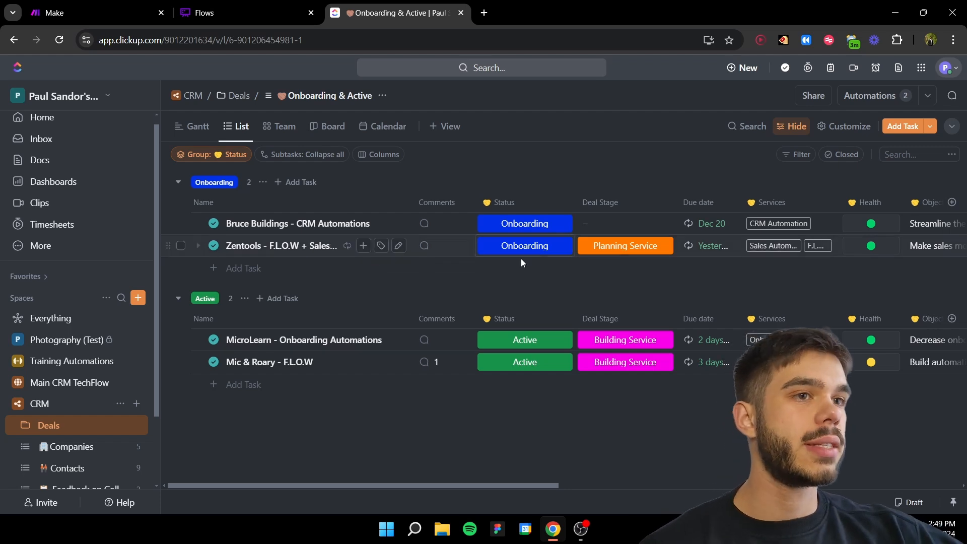
Step: In ClickUp, expand the Deals folder of the CRM space and view its Offboarding list
scroll(91, 257, down, 1)
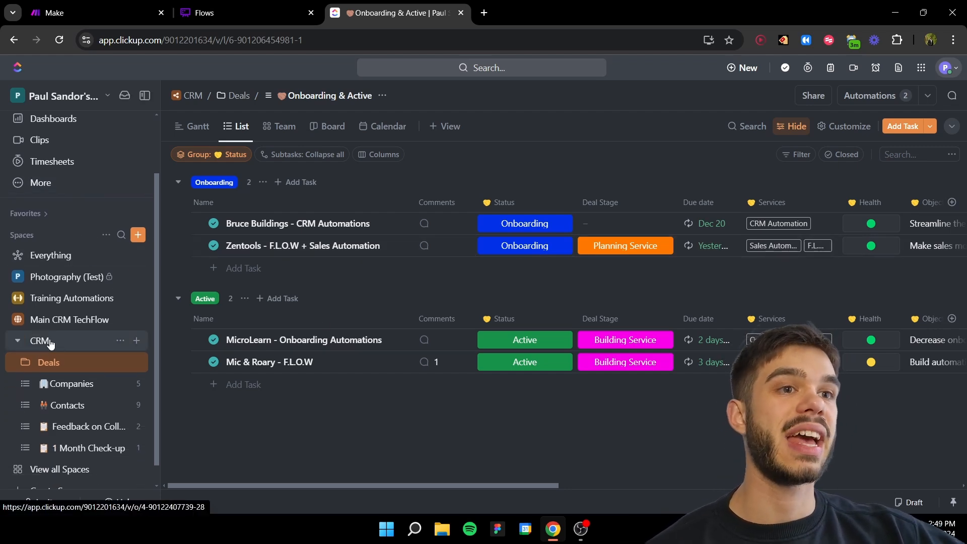
click(17, 341)
click(17, 412)
scroll(79, 319, down, 2)
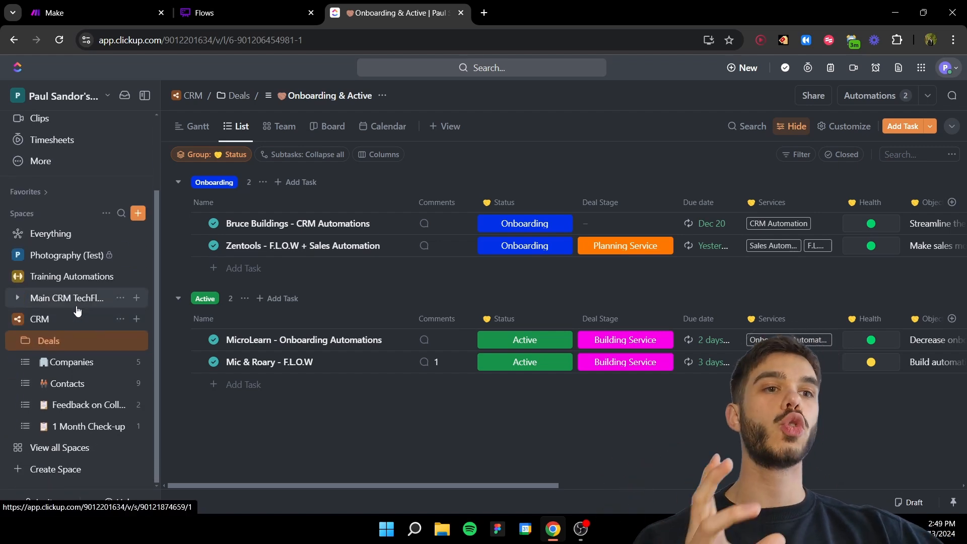
click(45, 341)
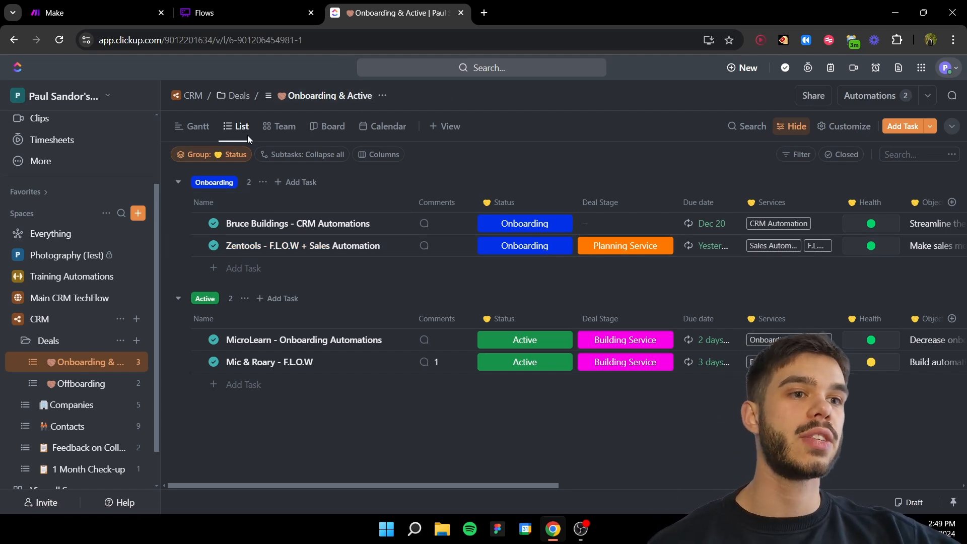
click(65, 383)
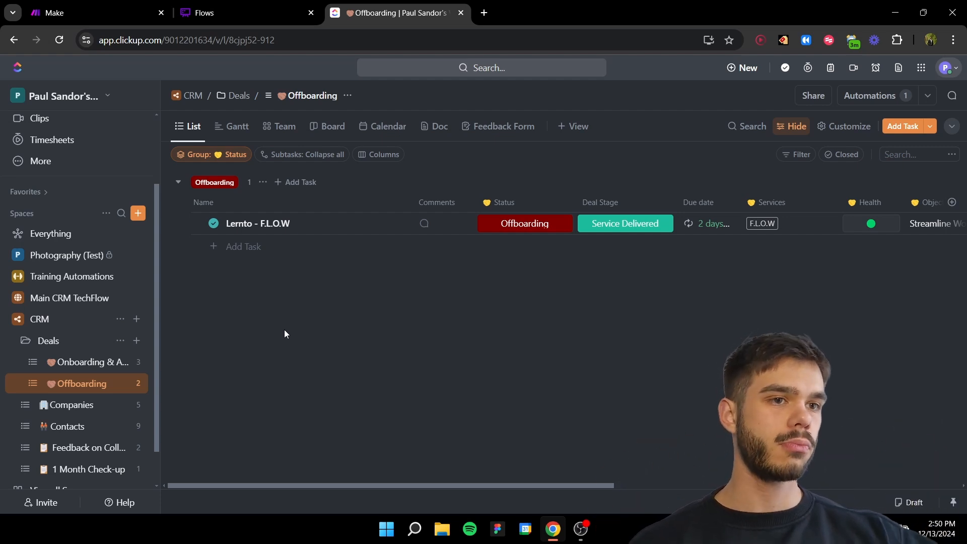
Step: Collapse the Deals folder and view the Companies and Contacts lists of the CRM space
click(26, 343)
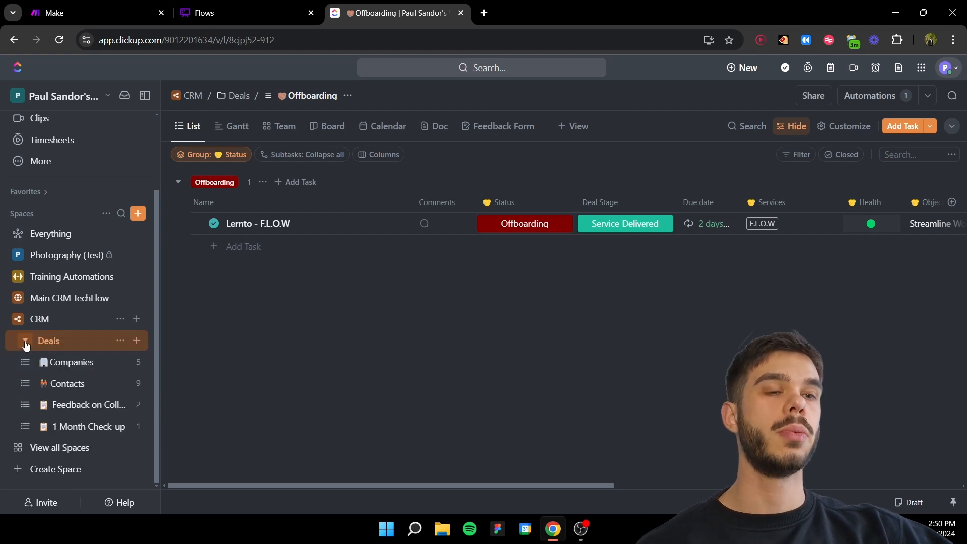
click(86, 362)
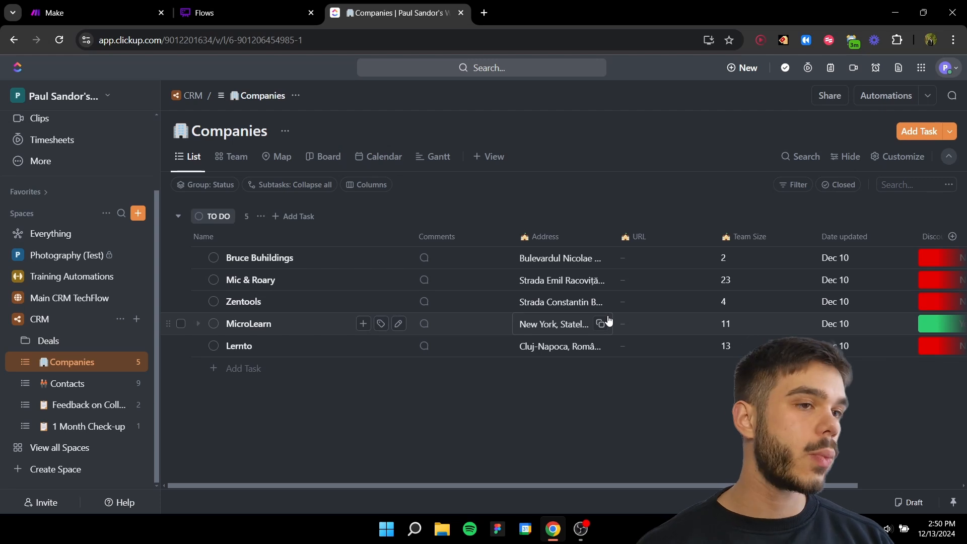
click(81, 383)
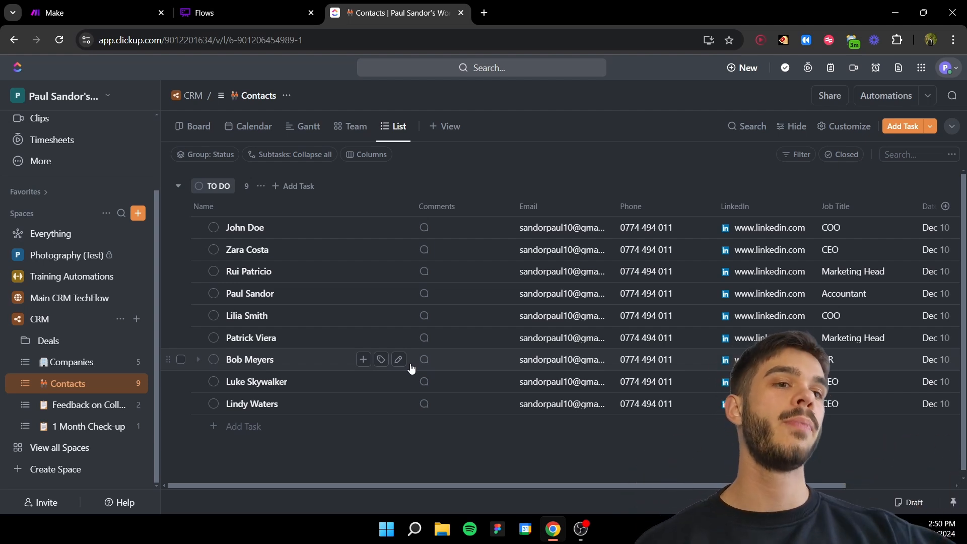
Step: View the Feedback on Collaboration and 1 Month Check-up forms, checking in between where a new form can be created in the CRM space
click(83, 404)
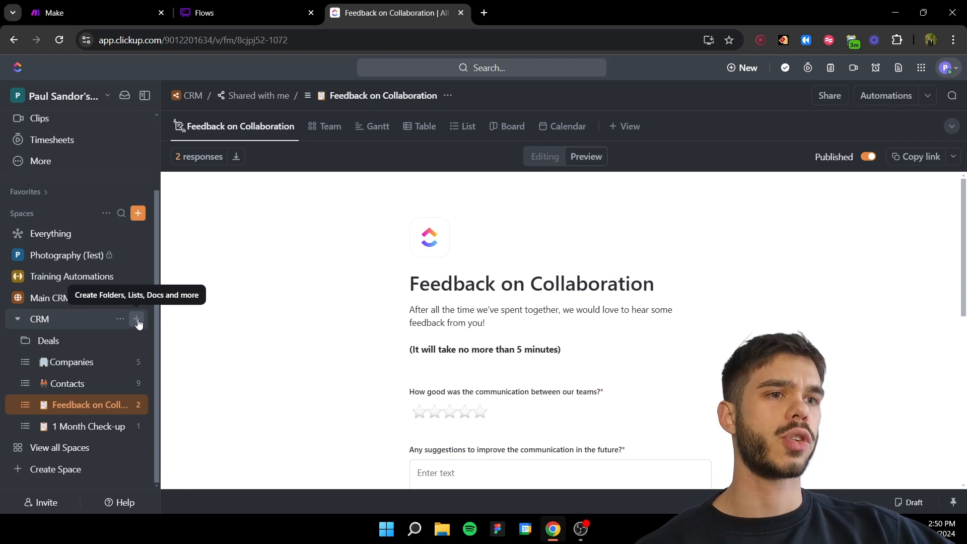
click(137, 320)
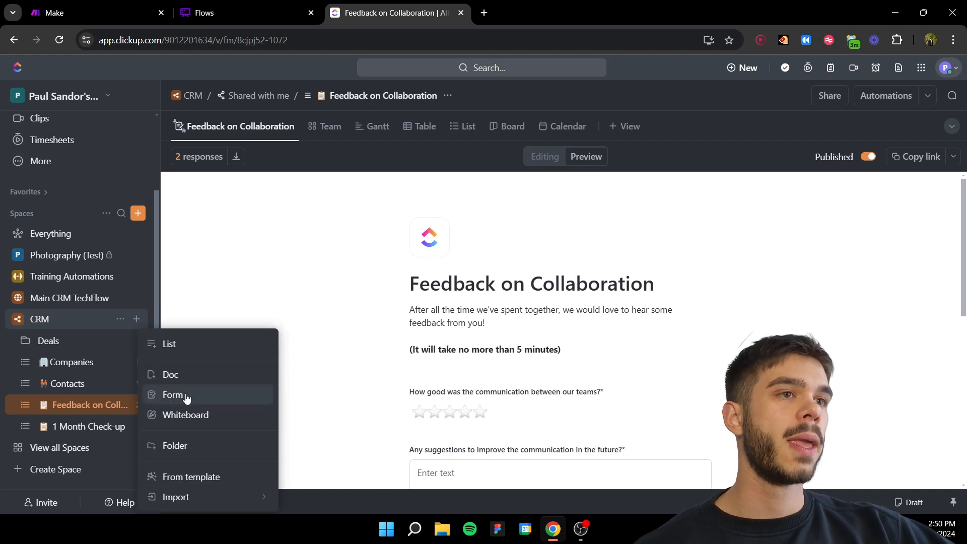
click(304, 264)
click(89, 426)
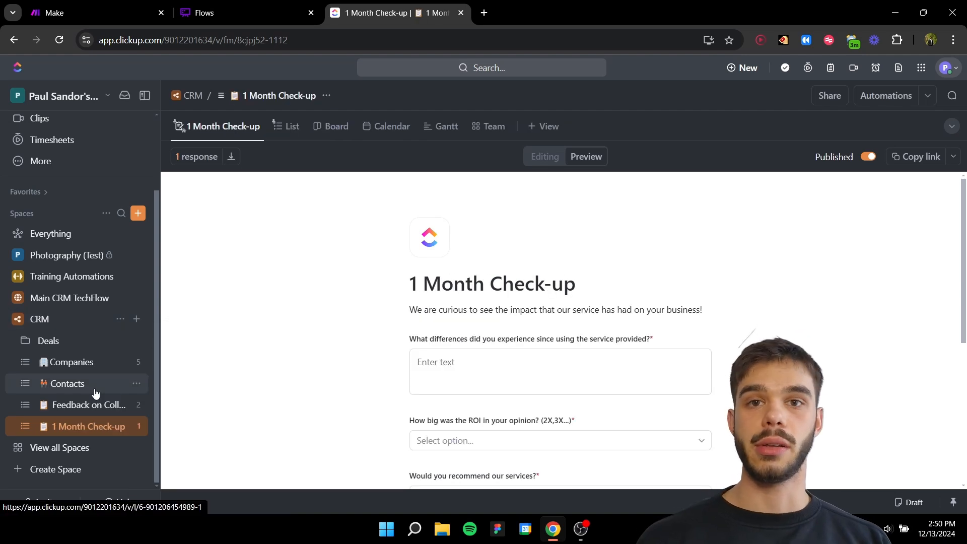
Step: Open the Onboarding & Active deals list and inspect the Status options for Zentools and the Deal Stage options for Bruce Buildings
click(76, 341)
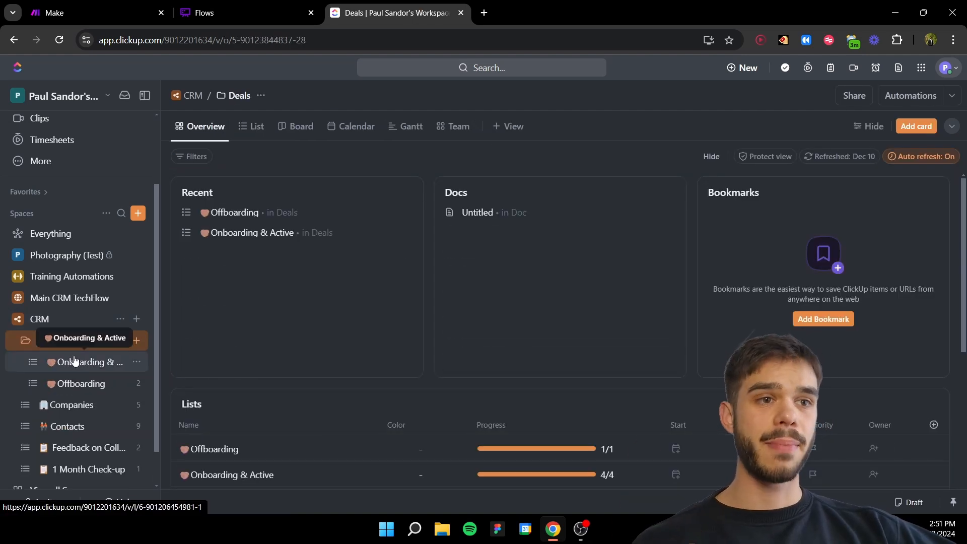
click(74, 363)
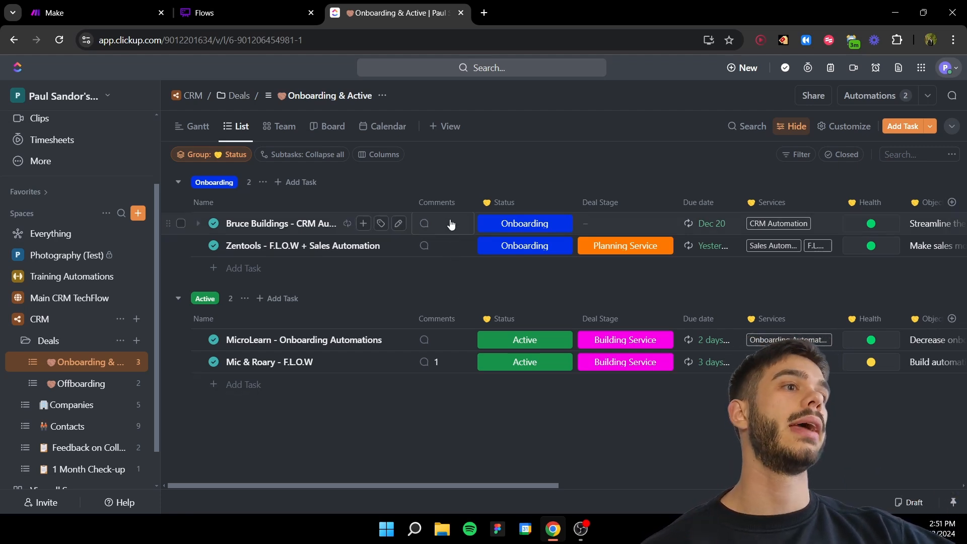
click(540, 253)
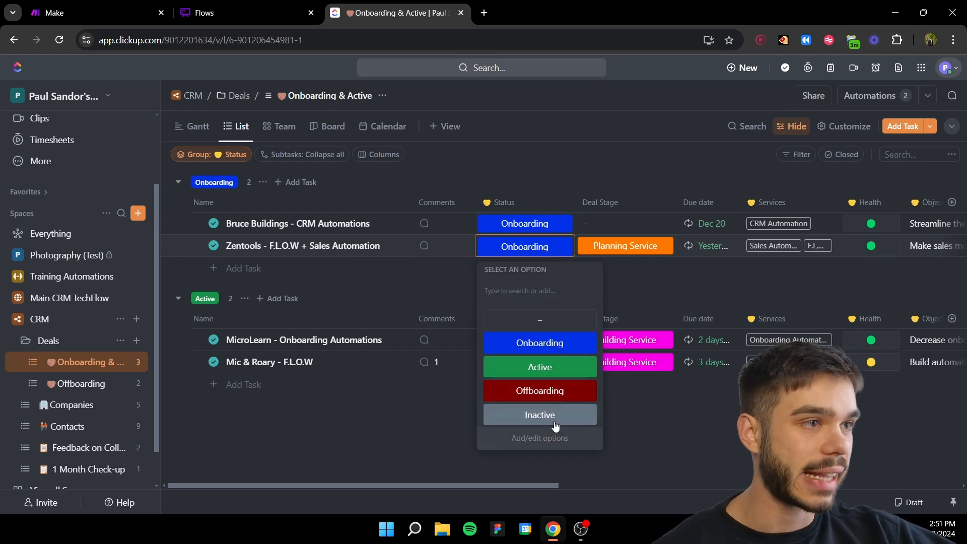
click(636, 412)
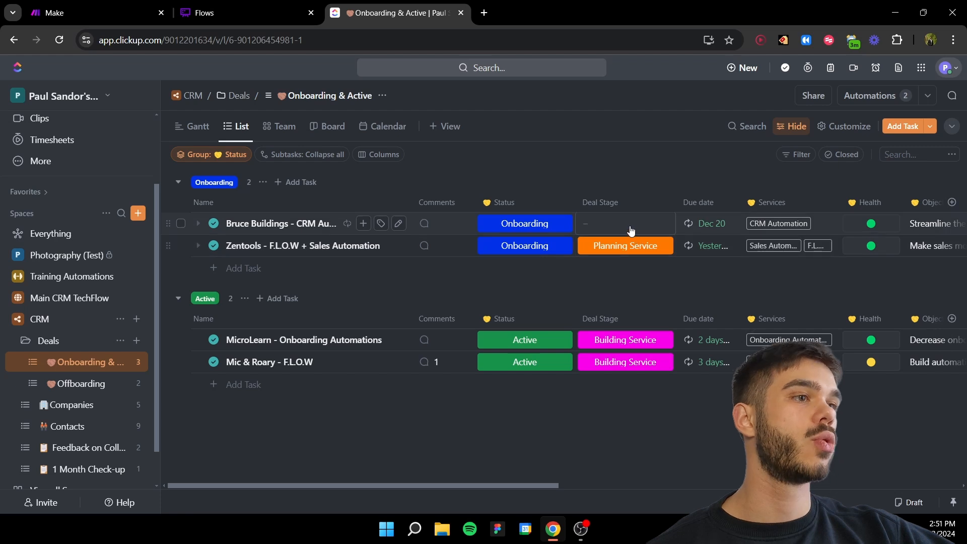
click(630, 230)
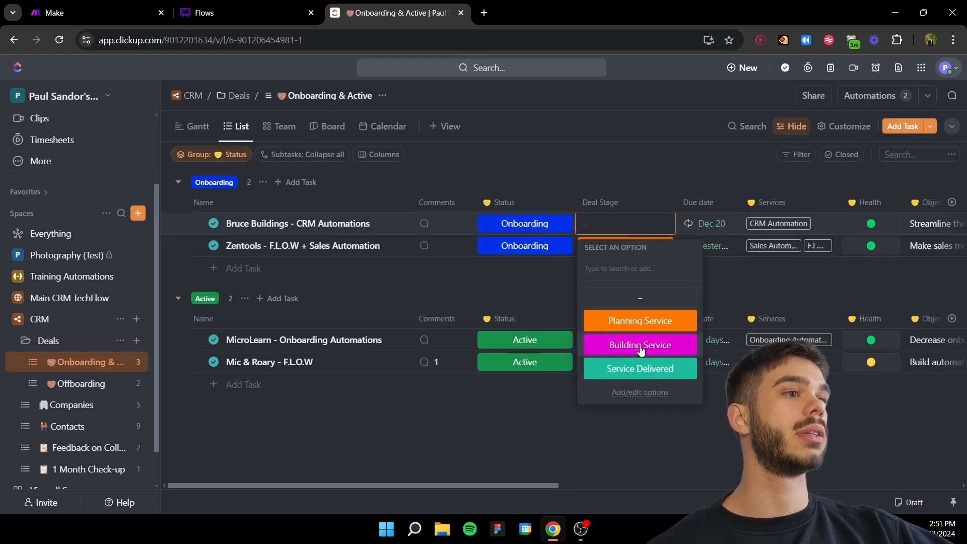
click(694, 428)
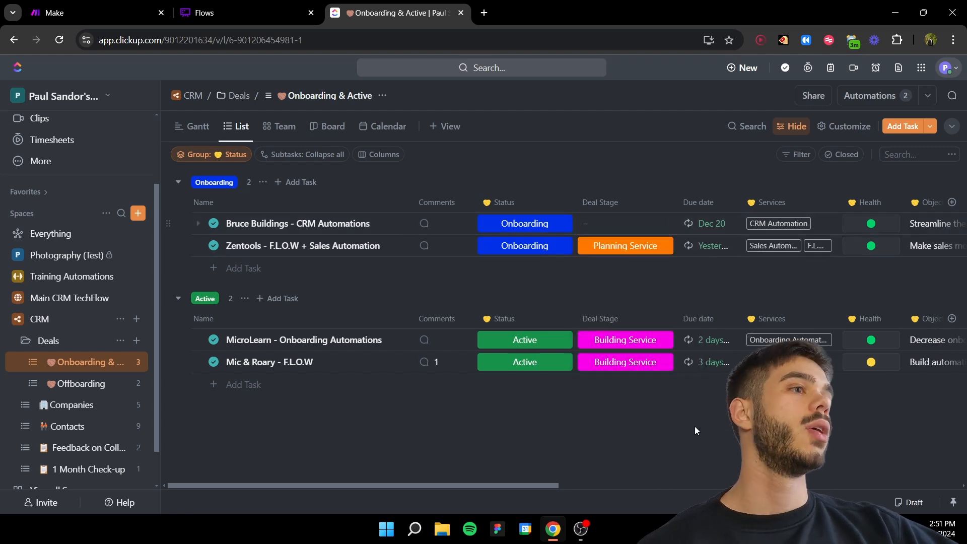
Step: Inspect the available Services and Health options for the Bruce Buildings deal without changing them
drag(556, 484, 618, 484)
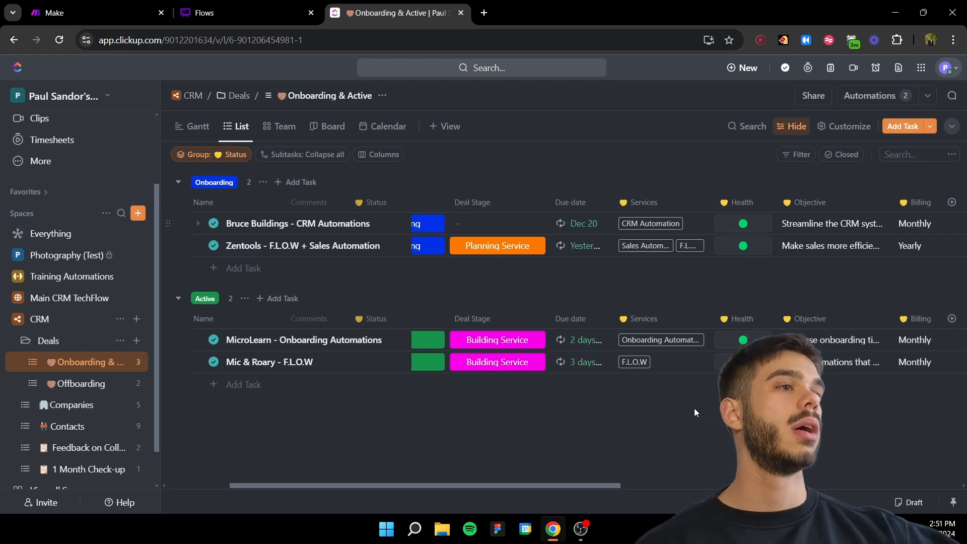
click(690, 221)
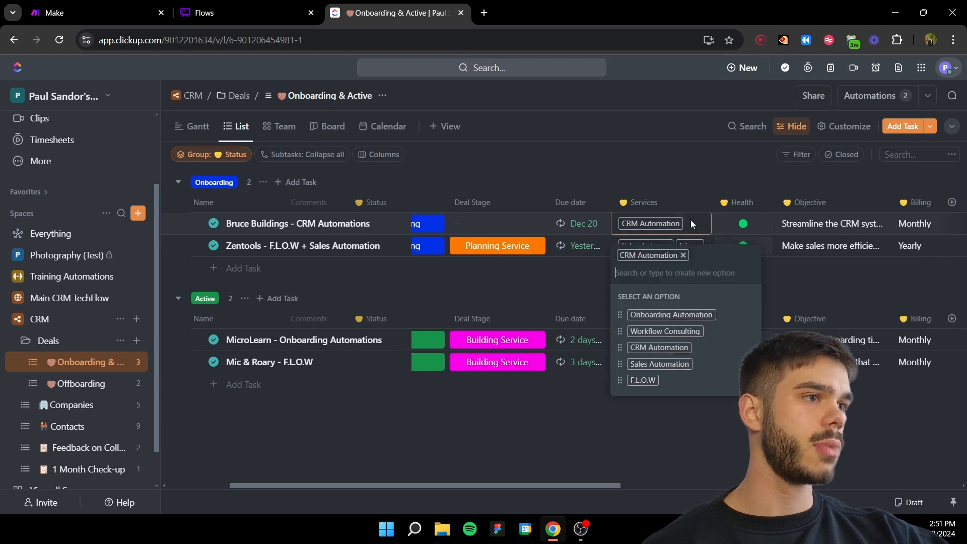
click(709, 418)
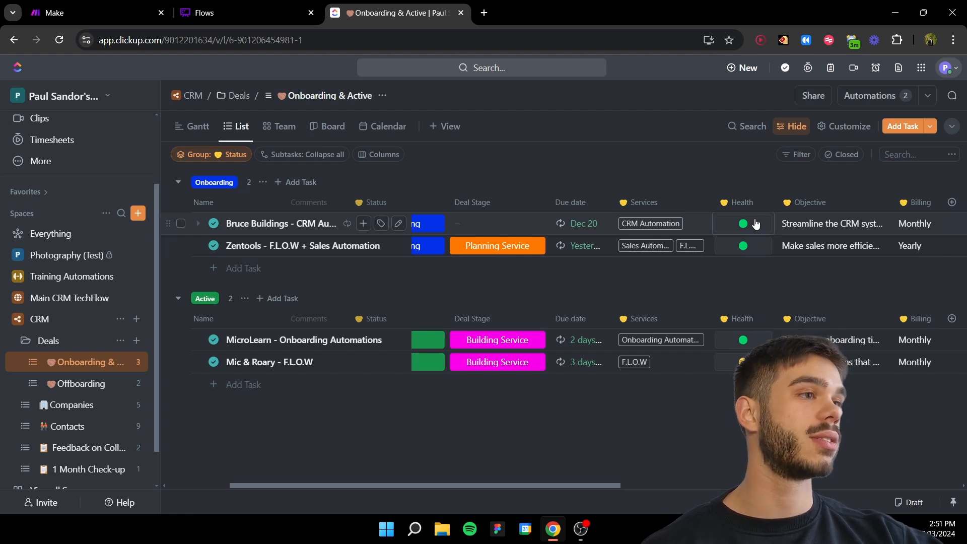
click(755, 223)
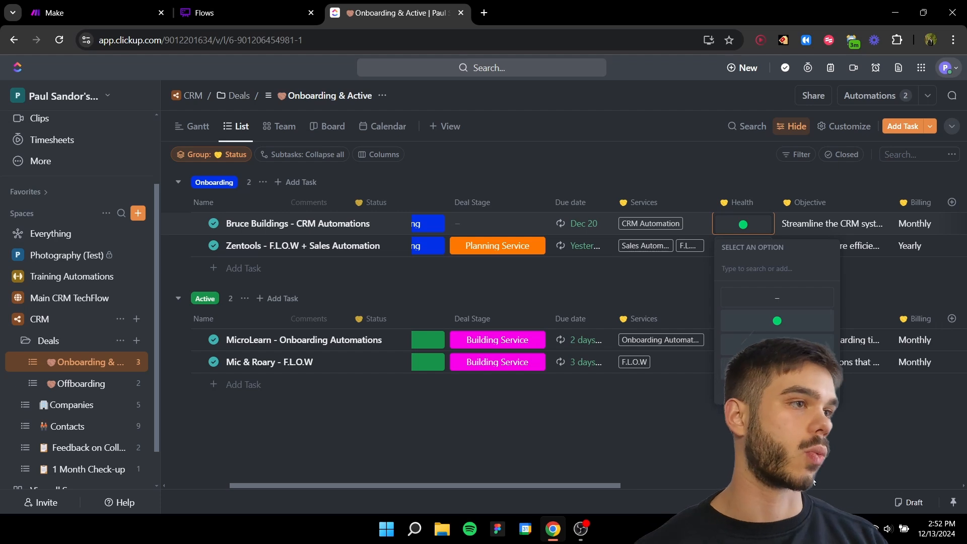
click(809, 469)
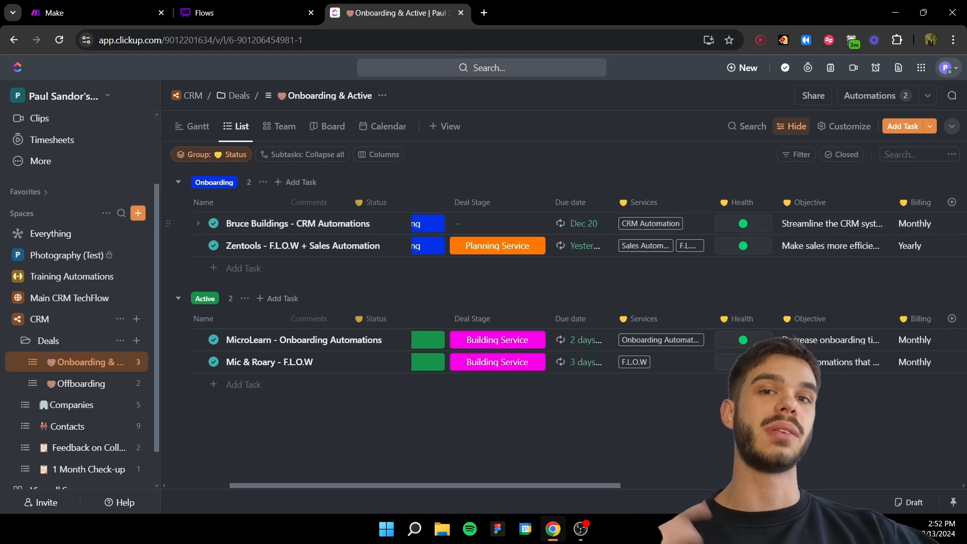
Step: Examine the remaining deal columns, from Billing and the dates to Client Email, Companies and Contacts, including the Contacts column's options
scroll(574, 282, right, 5)
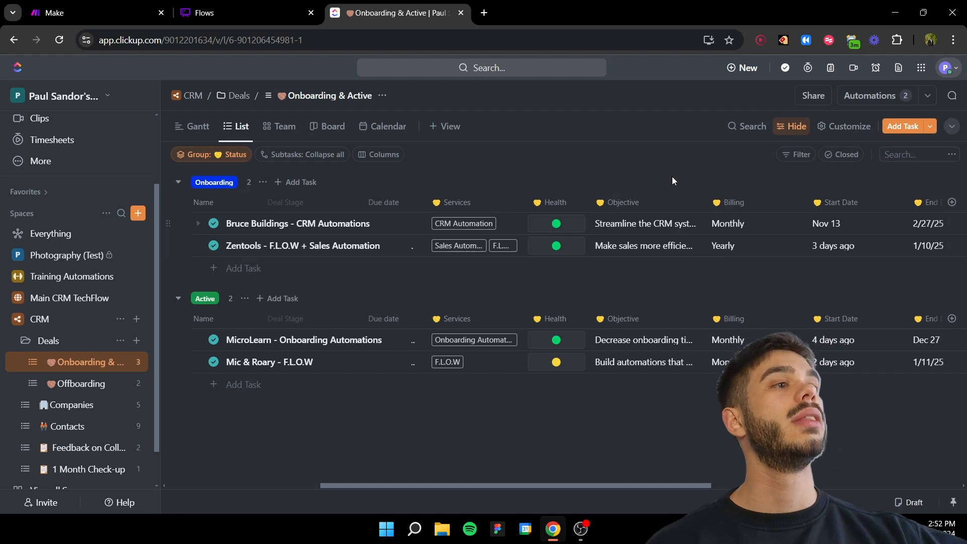
drag(699, 485, 799, 478)
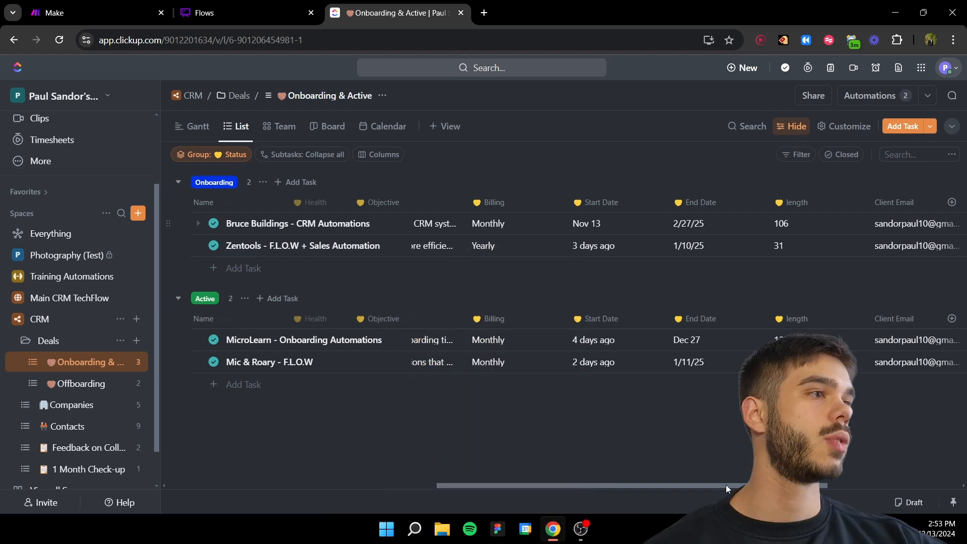
drag(726, 484, 856, 457)
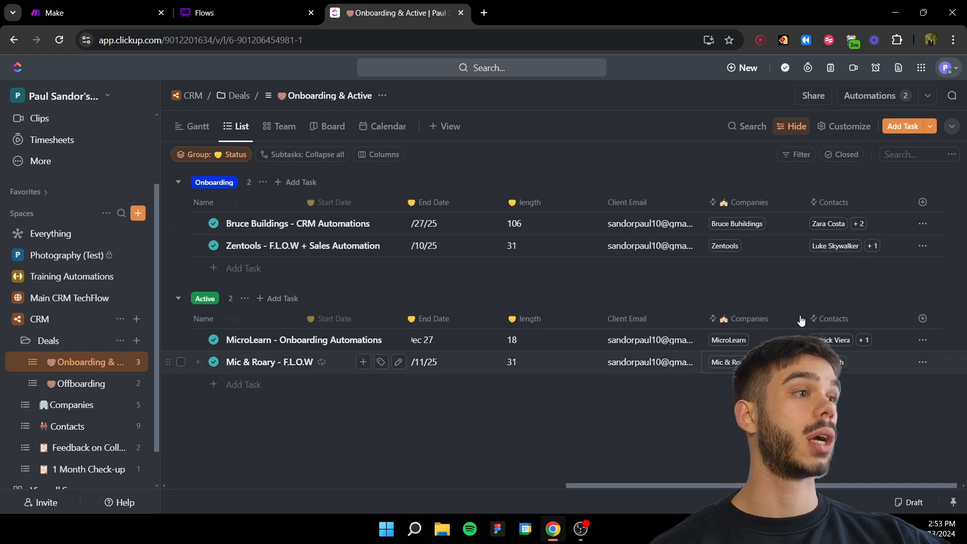
click(868, 208)
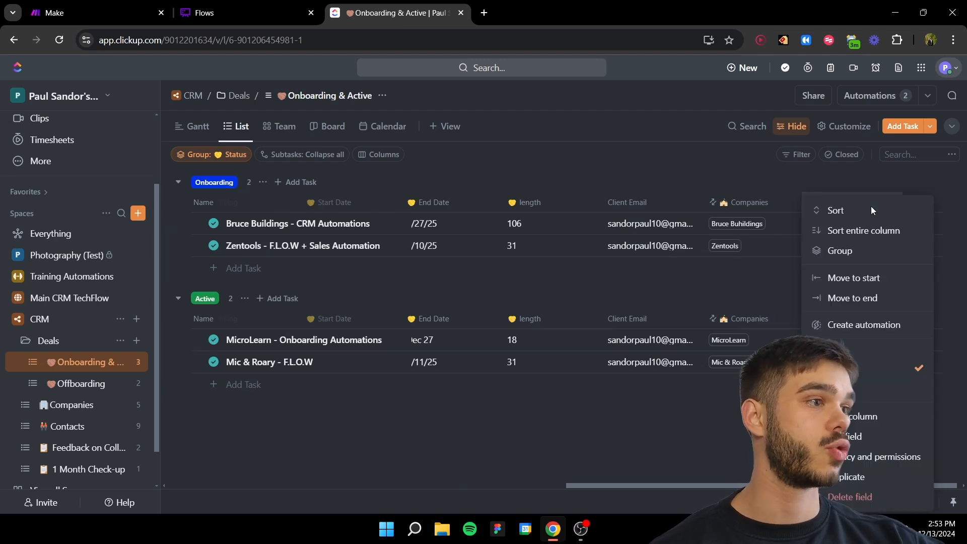
click(758, 448)
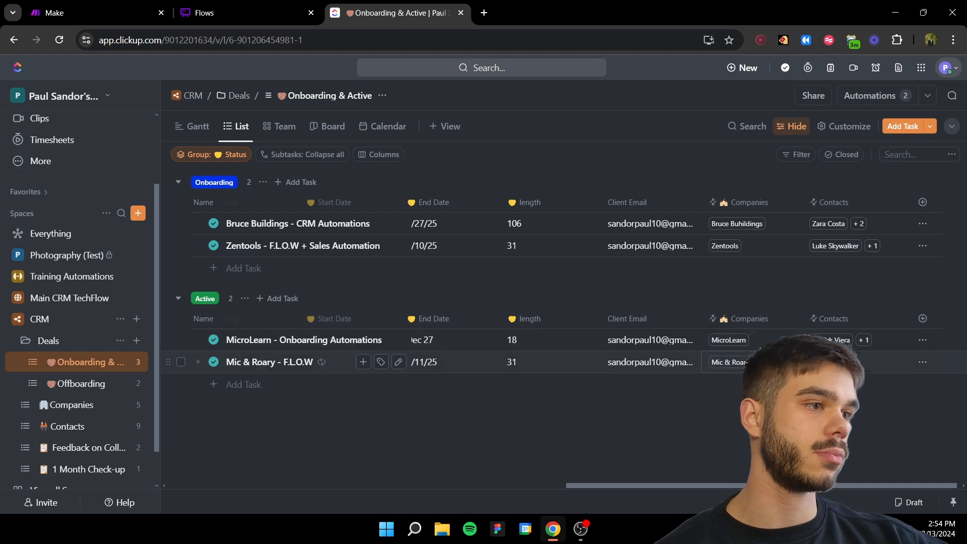
drag(825, 485, 491, 479)
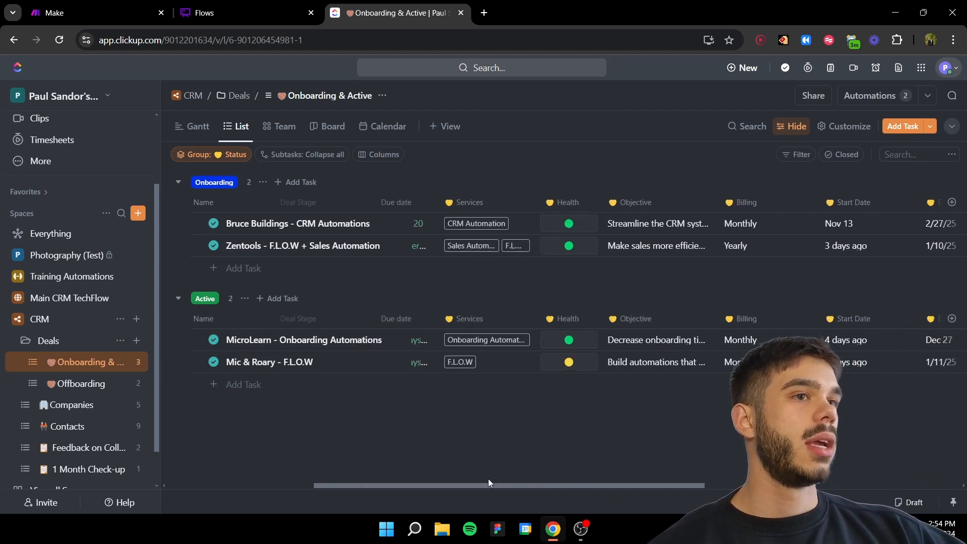
Step: Open the Onboarding & Active list's automations and inspect the From and To Status options of the one that moves deals to Offboarding
click(862, 97)
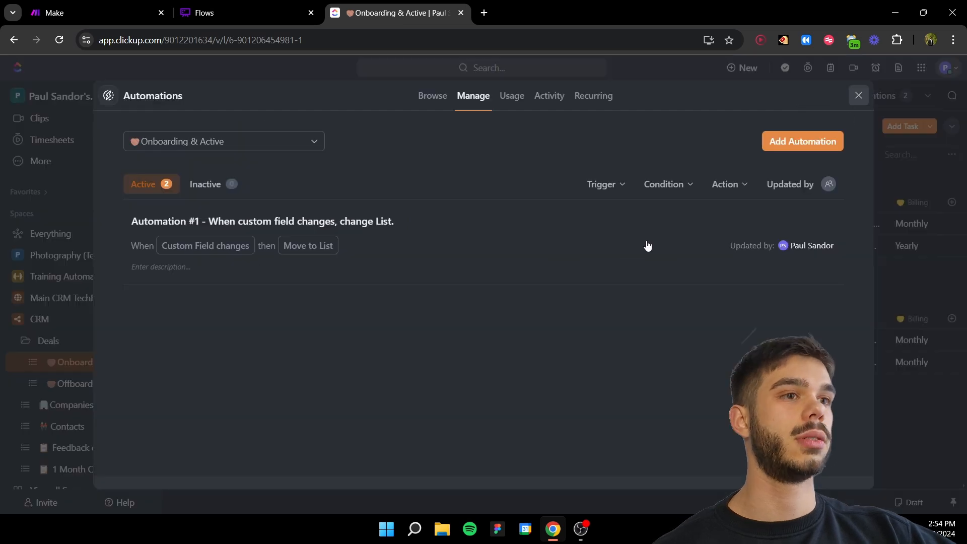
click(445, 255)
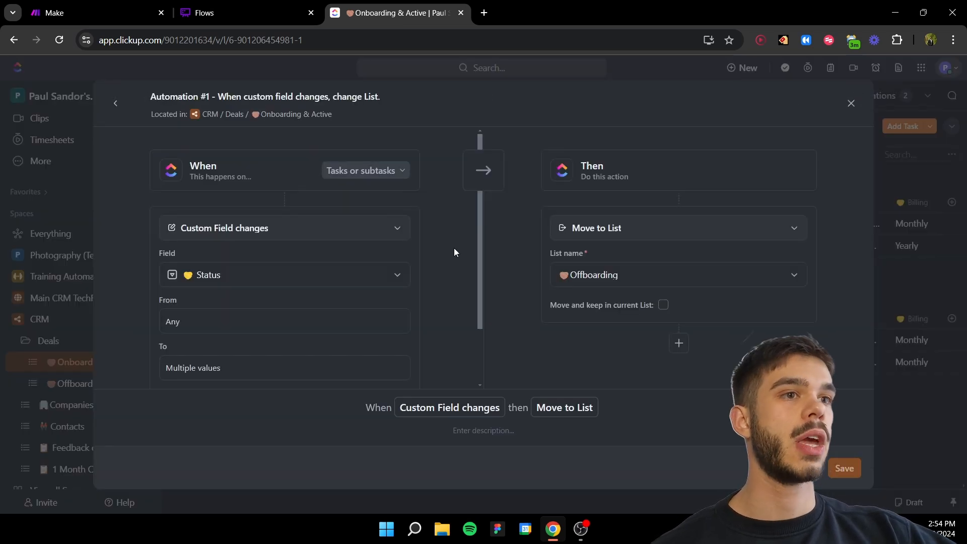
click(270, 283)
click(417, 300)
click(321, 326)
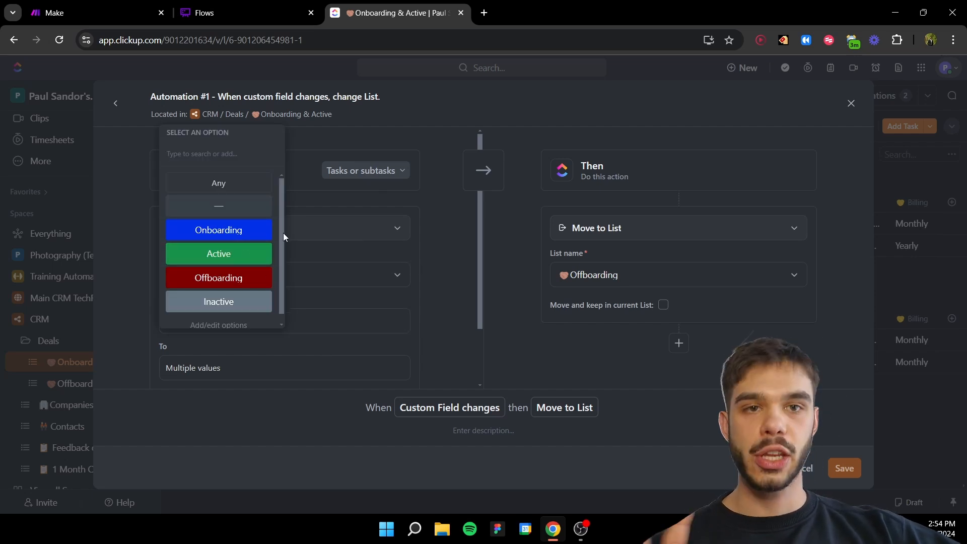
click(429, 281)
click(337, 364)
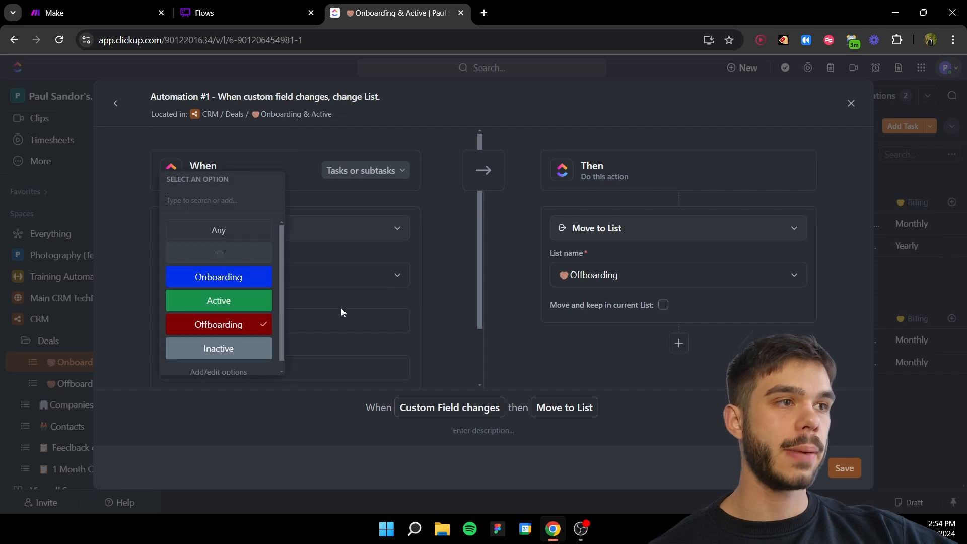
click(498, 313)
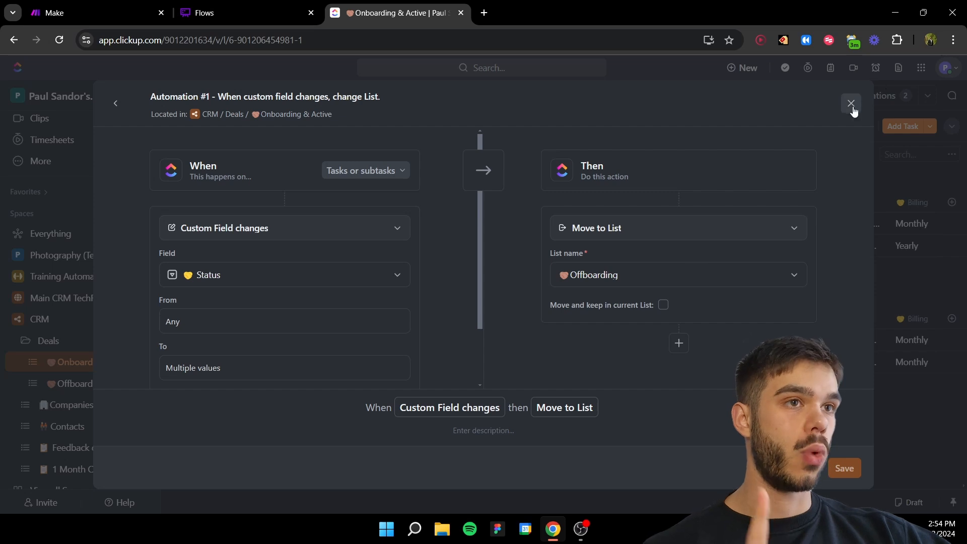
click(116, 103)
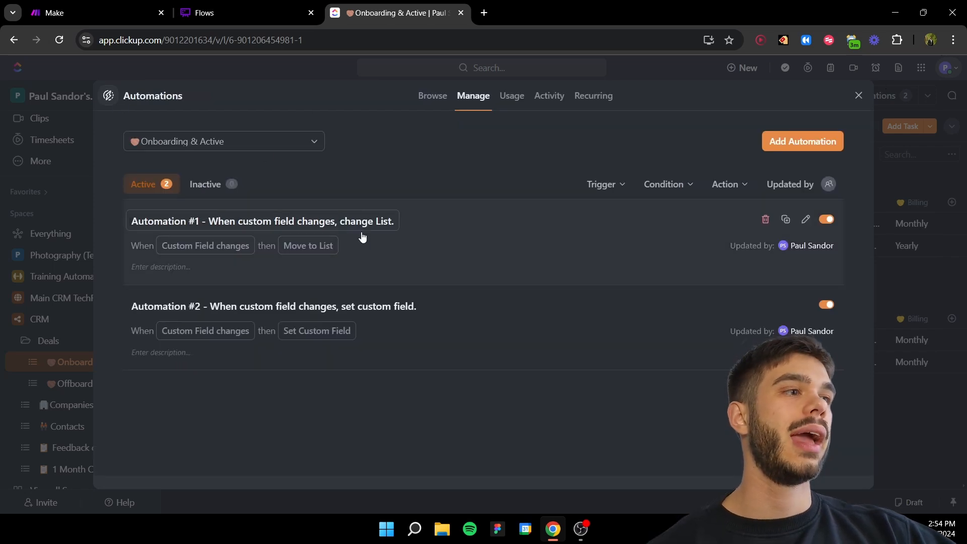
Step: Inspect the automation that sets the Start Date, checking its From and To Status options and its action, and close the automations
click(515, 322)
scroll(353, 251, down, 2)
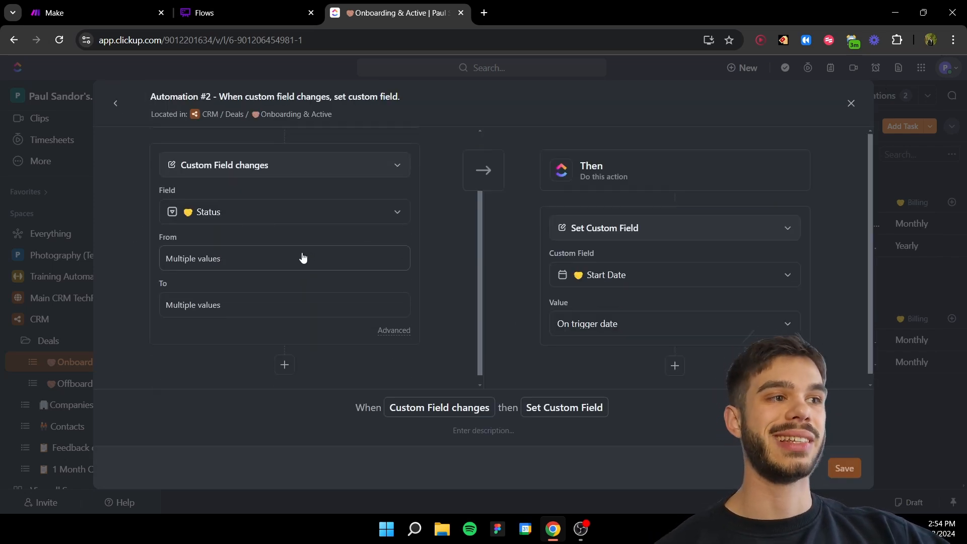
click(304, 259)
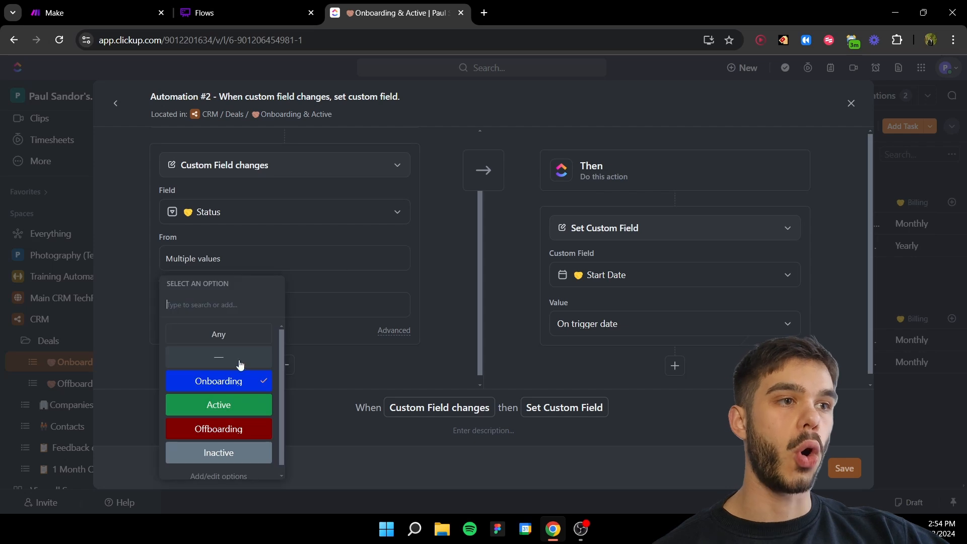
click(429, 288)
click(261, 259)
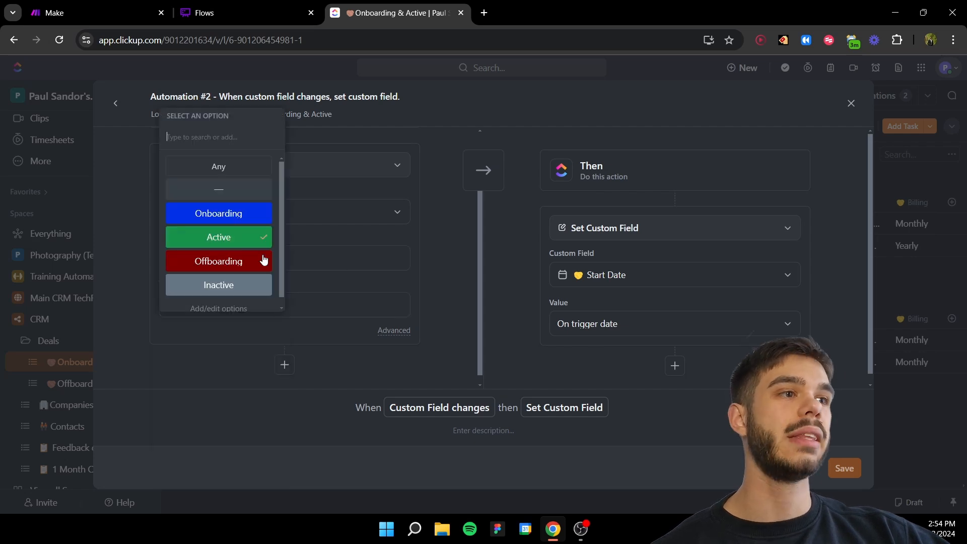
click(497, 259)
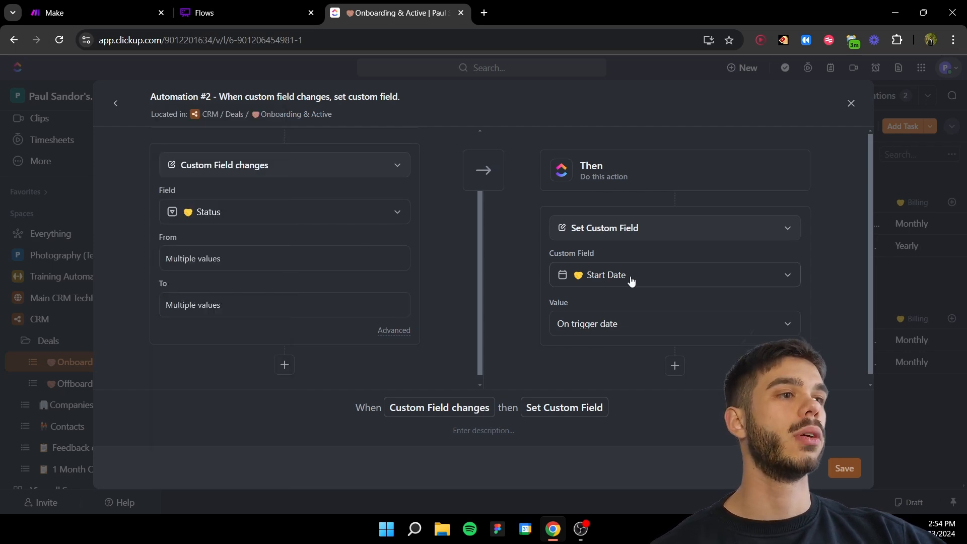
scroll(631, 281, down, 1)
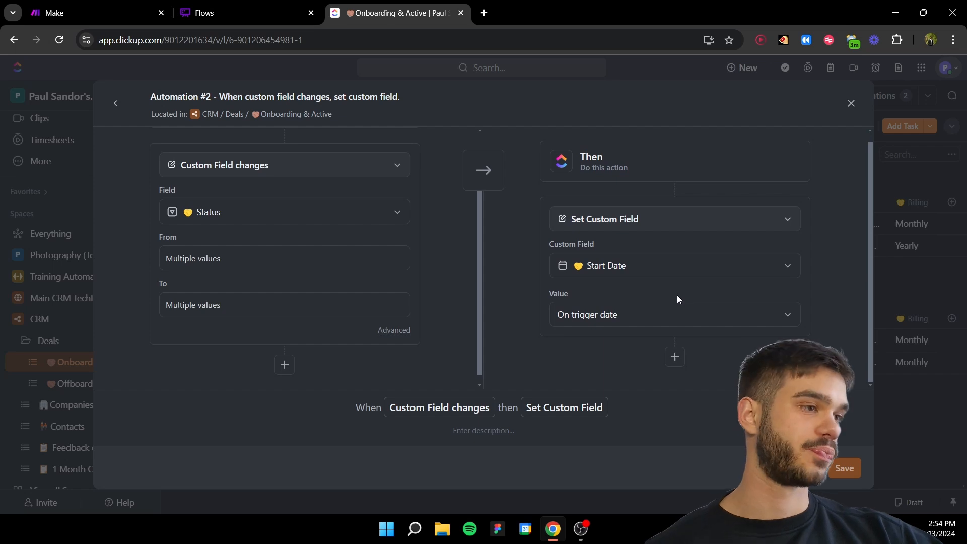
click(850, 103)
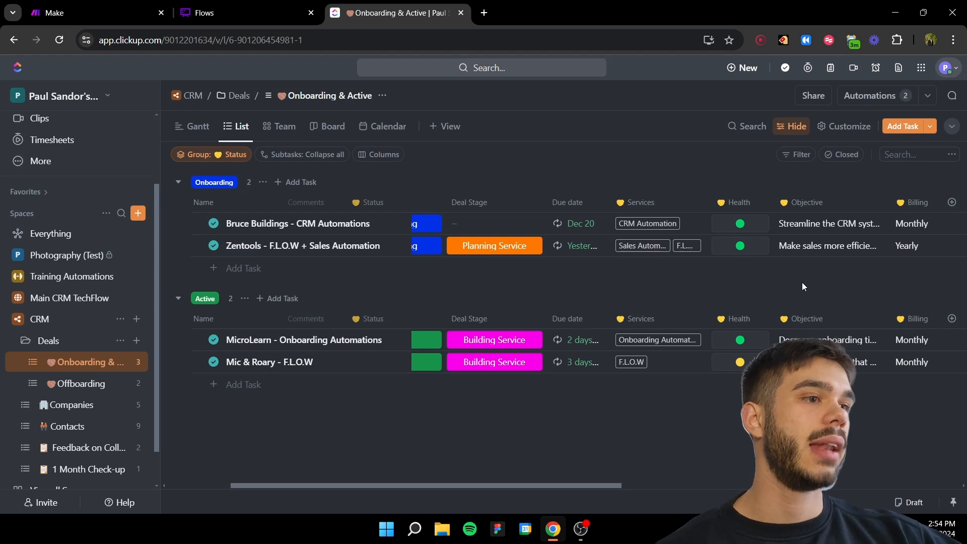
Step: Set the Status of the Mic & Roary - F.L.O.W deal to Offboarding and open the Offboarding list to check it
drag(400, 485, 337, 485)
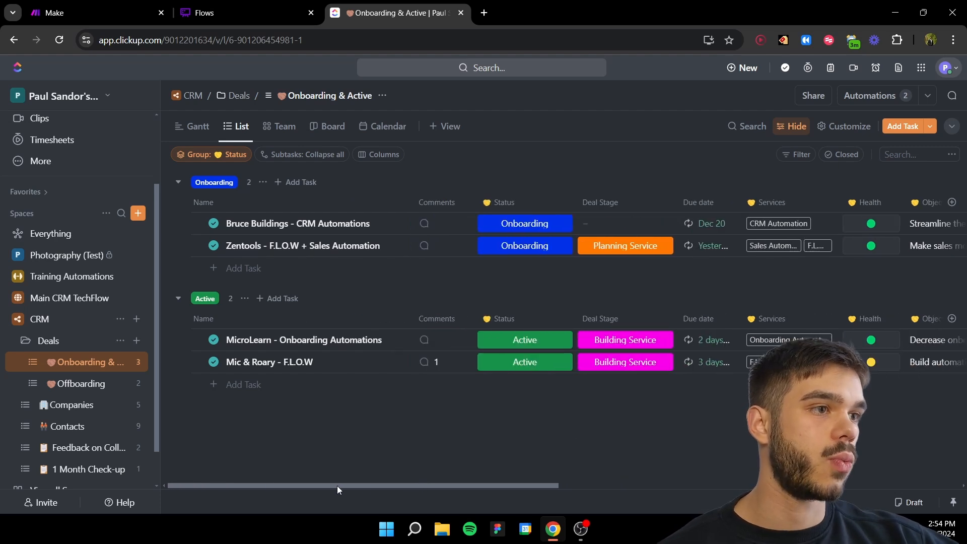
click(538, 365)
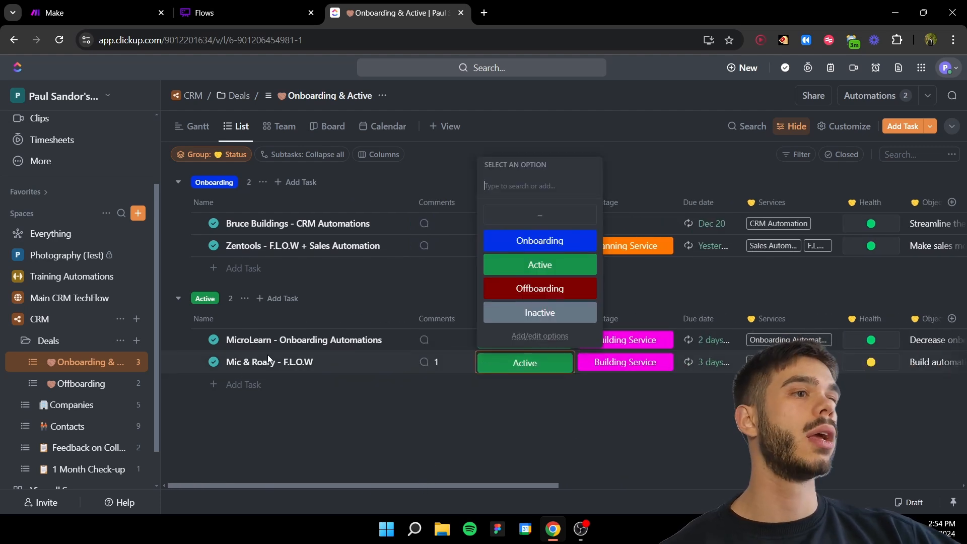
click(546, 293)
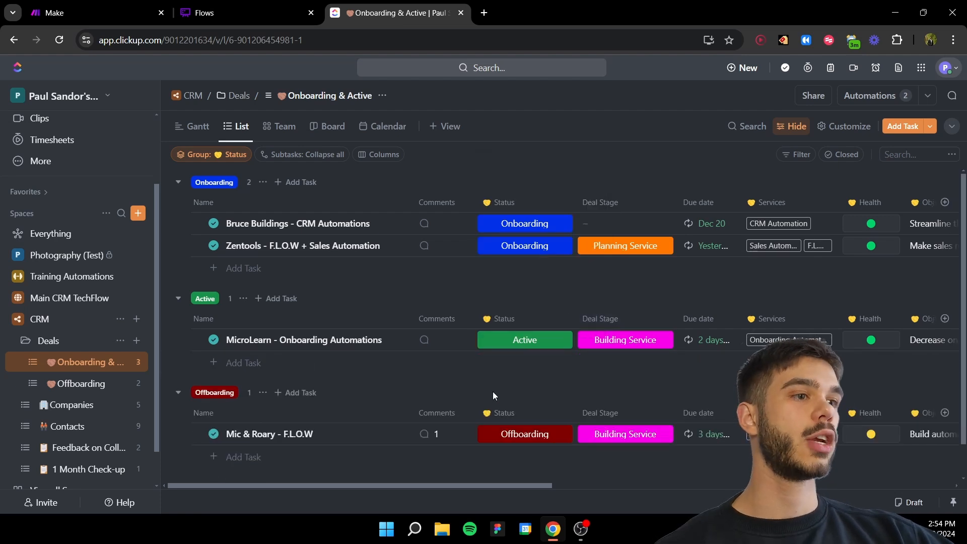
click(72, 383)
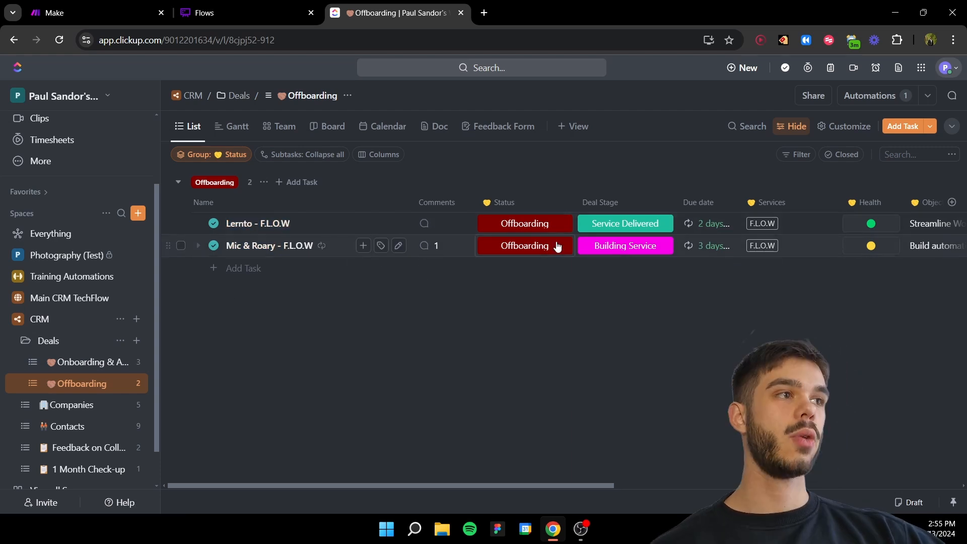
Step: Inspect the Offboarding list's automation that moves deals back to Onboarding & Active, including its From and To Status options, without changing it
click(861, 97)
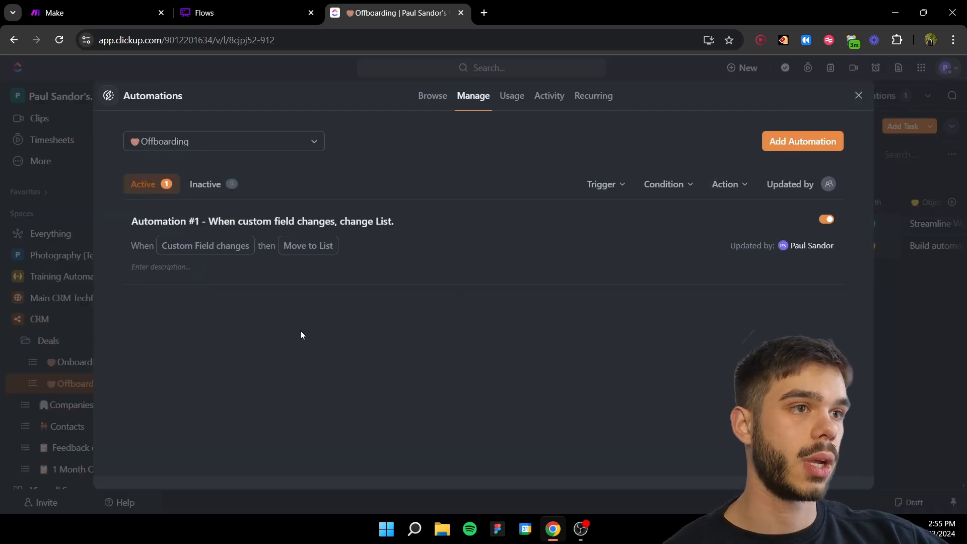
click(453, 247)
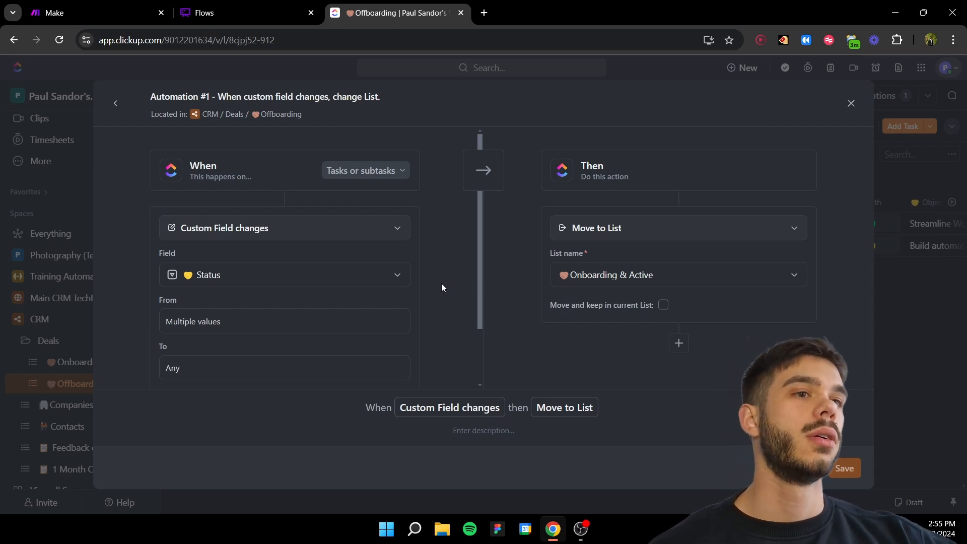
scroll(297, 315, down, 2)
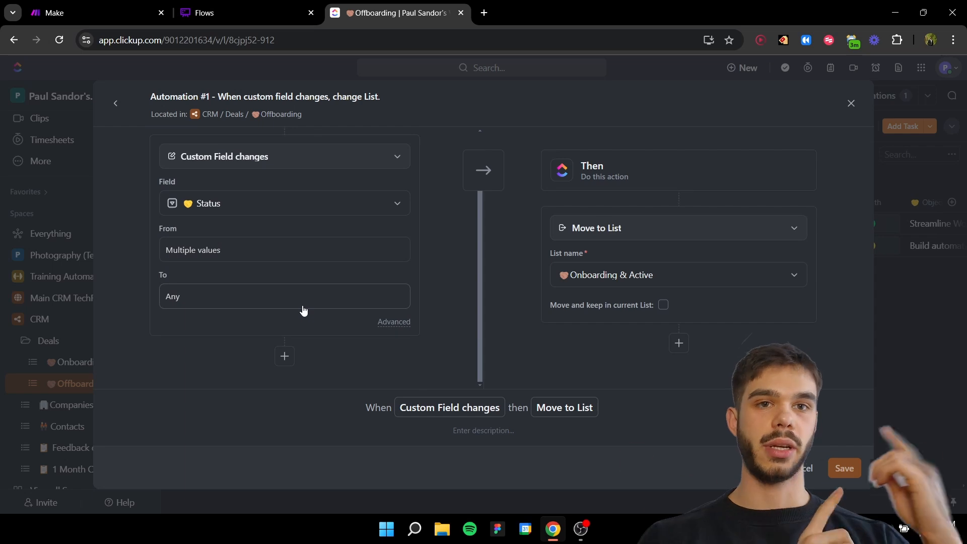
click(295, 257)
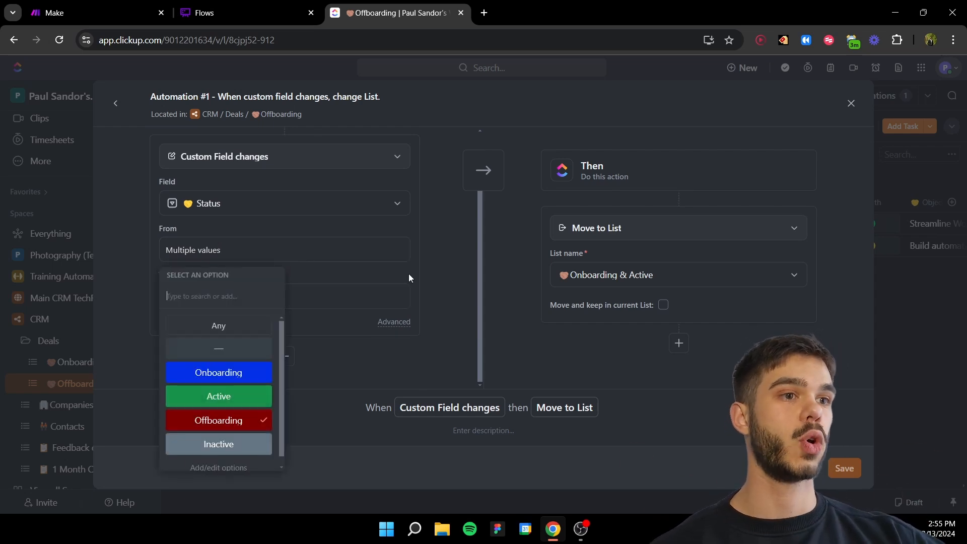
click(361, 301)
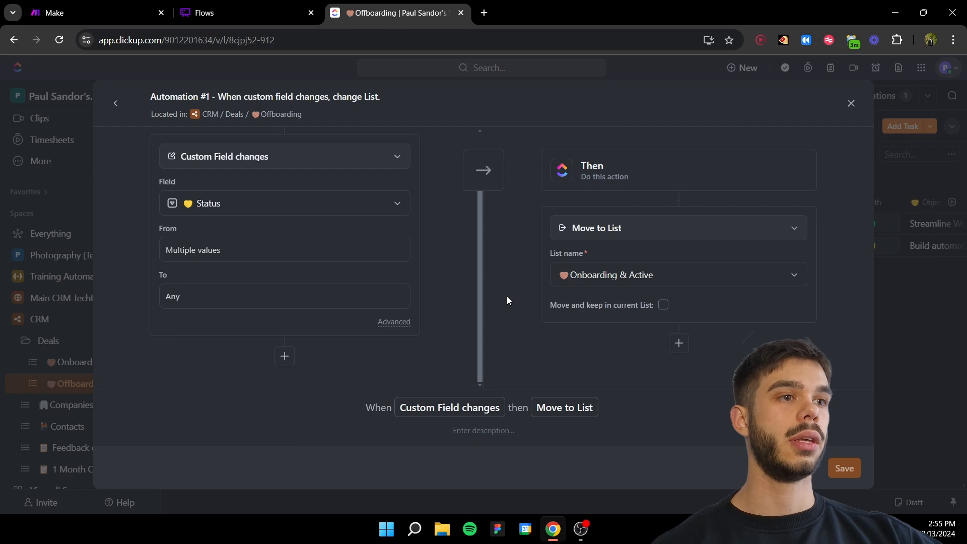
click(362, 302)
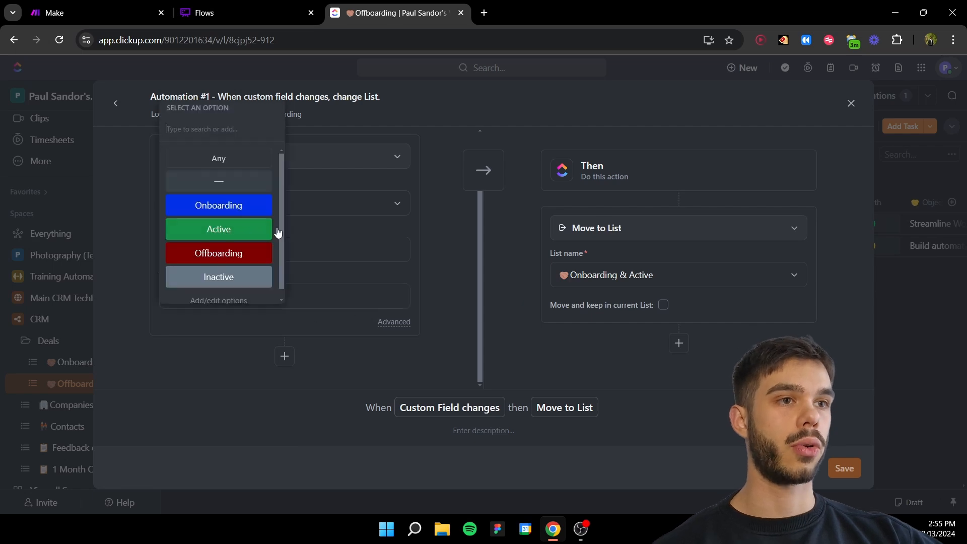
click(465, 318)
click(850, 104)
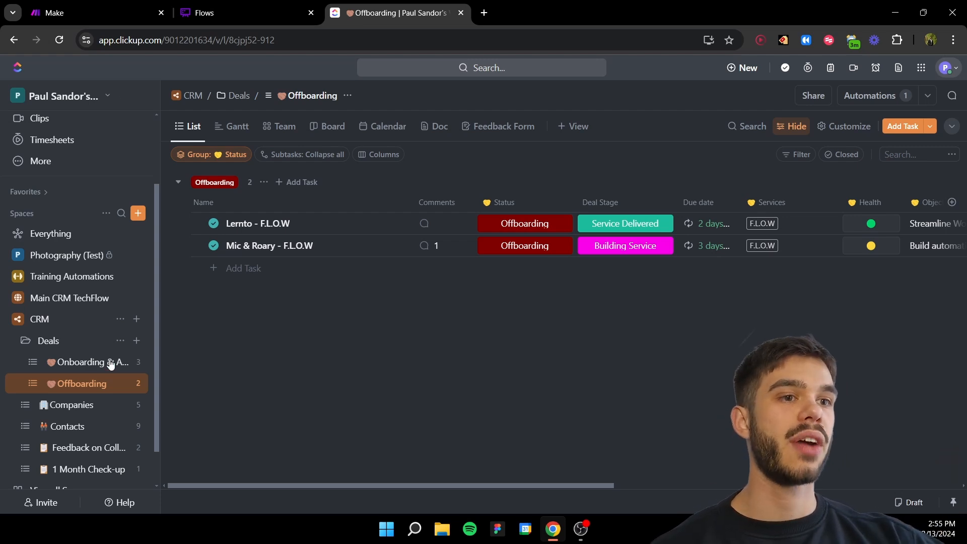
Step: View the questions of the Feedback on Collaboration form and open the 1 Month Check-up form
scroll(78, 393, down, 1)
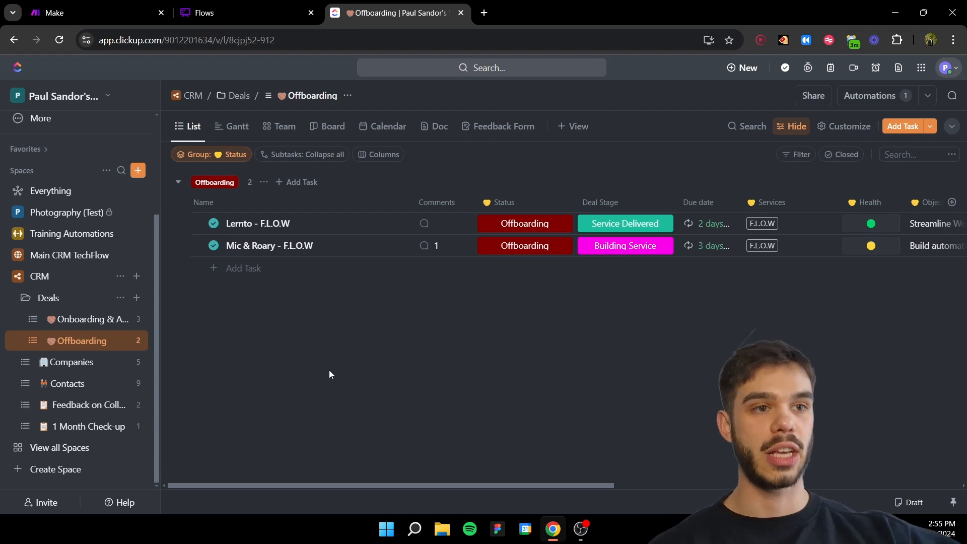
click(89, 415)
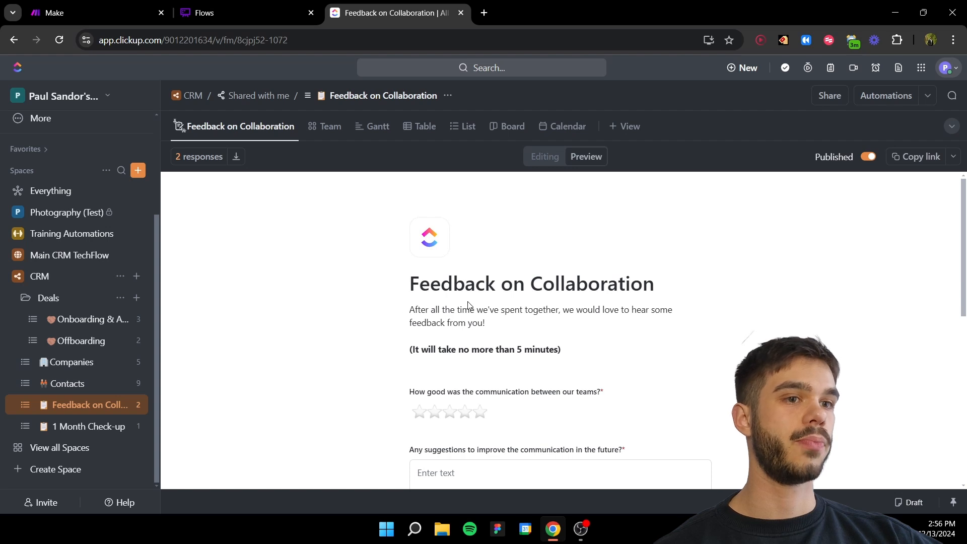
scroll(469, 300, down, 1)
scroll(469, 301, down, 1)
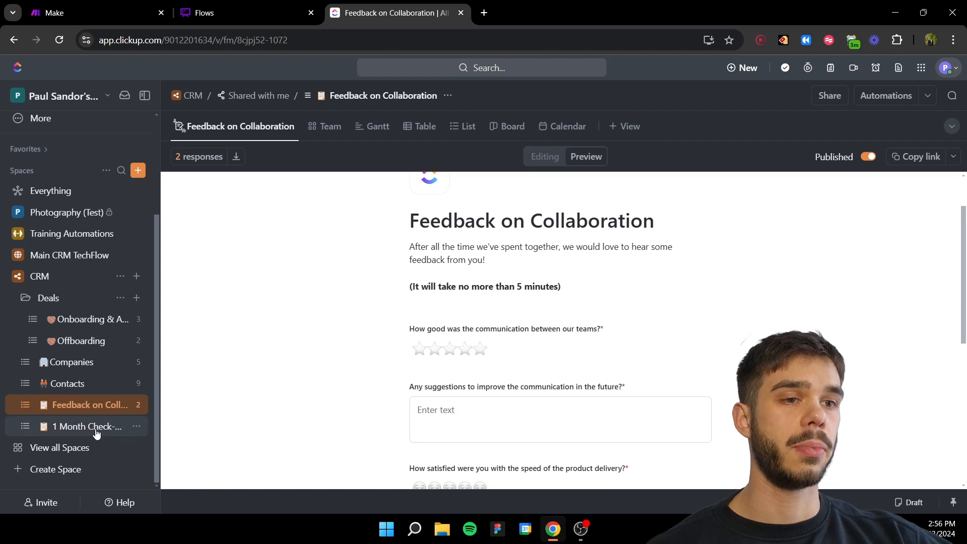
click(45, 428)
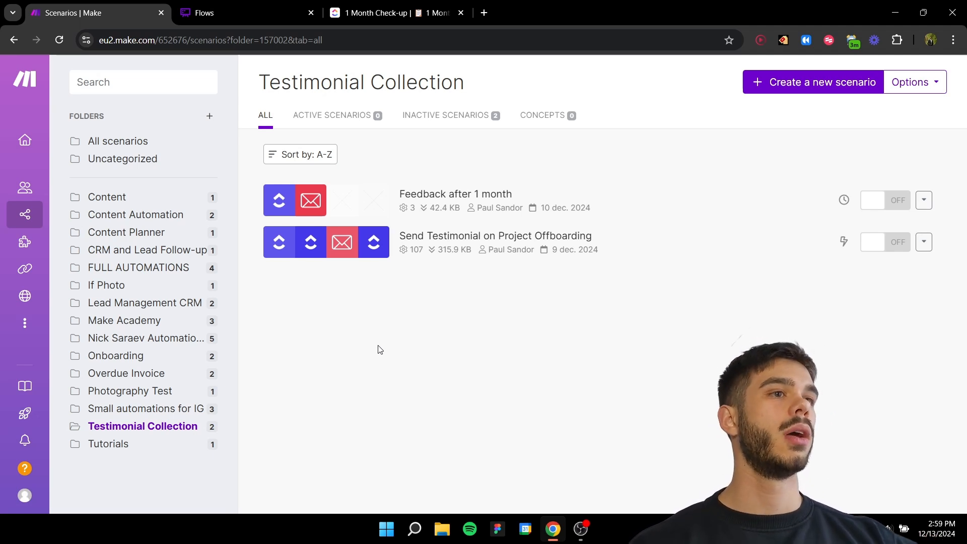
Step: In Make, open the Send Testimonial on Project Offboarding scenario from the Testimonial Collection folder in the editor
click(653, 246)
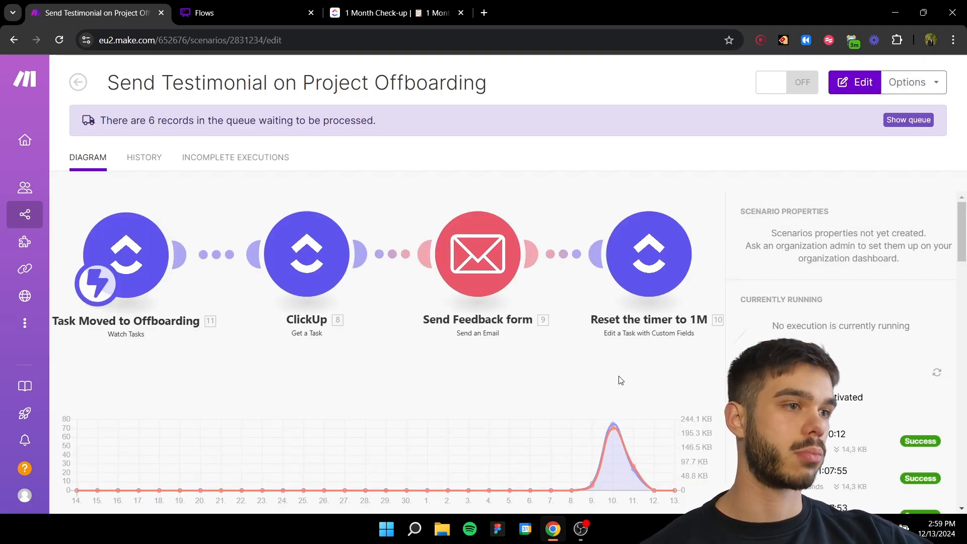
click(612, 378)
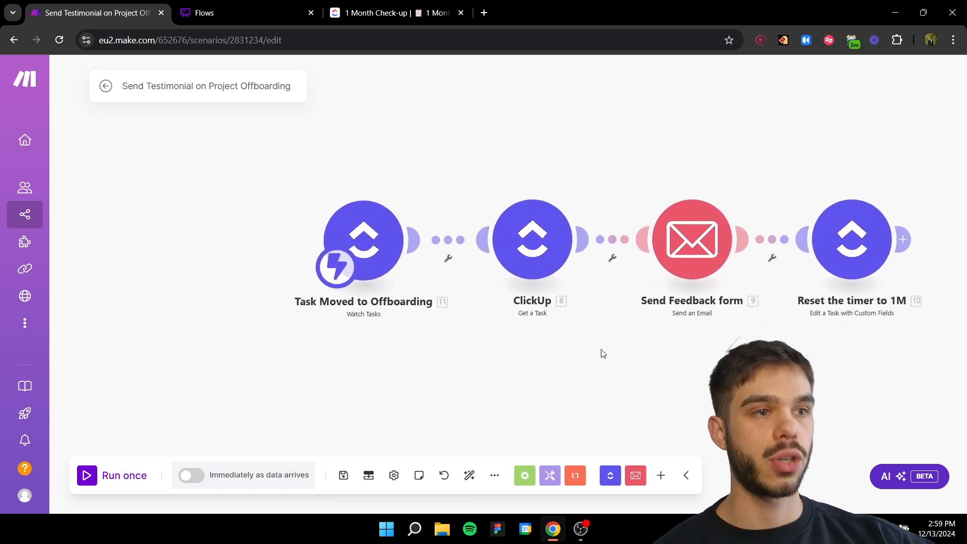
drag(443, 406, 453, 347)
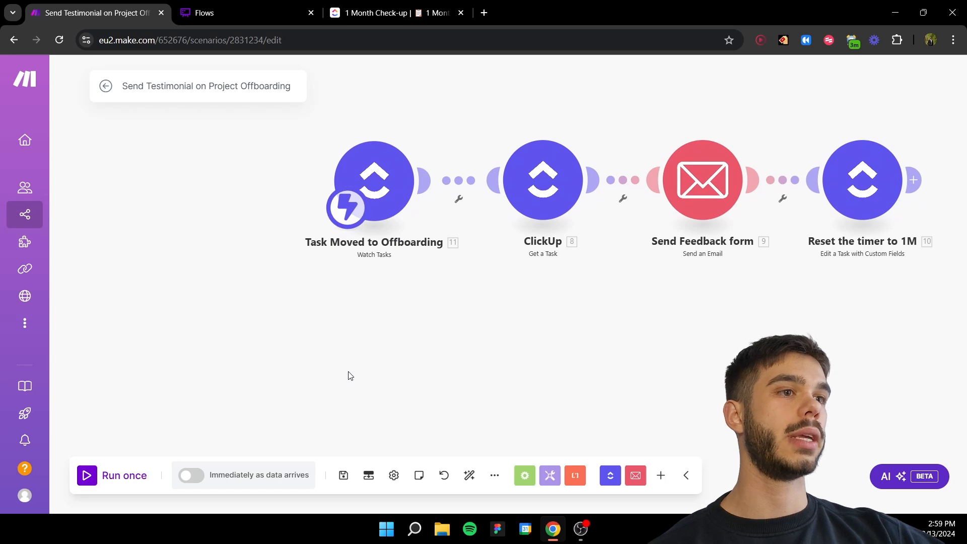
Step: Add a separate ClickUp Watch Tasks instant trigger module to the empty canvas below the existing flow
double_click(348, 372)
click(573, 238)
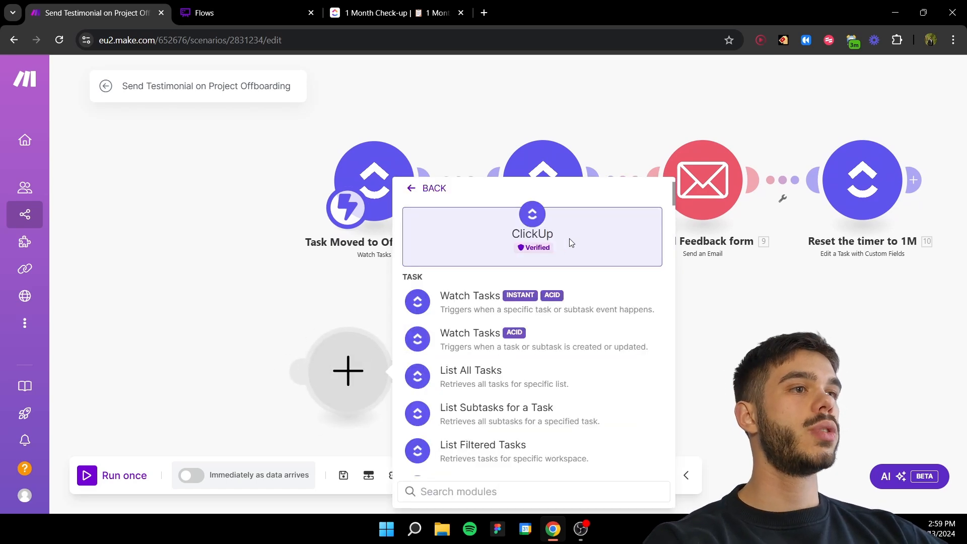
click(448, 304)
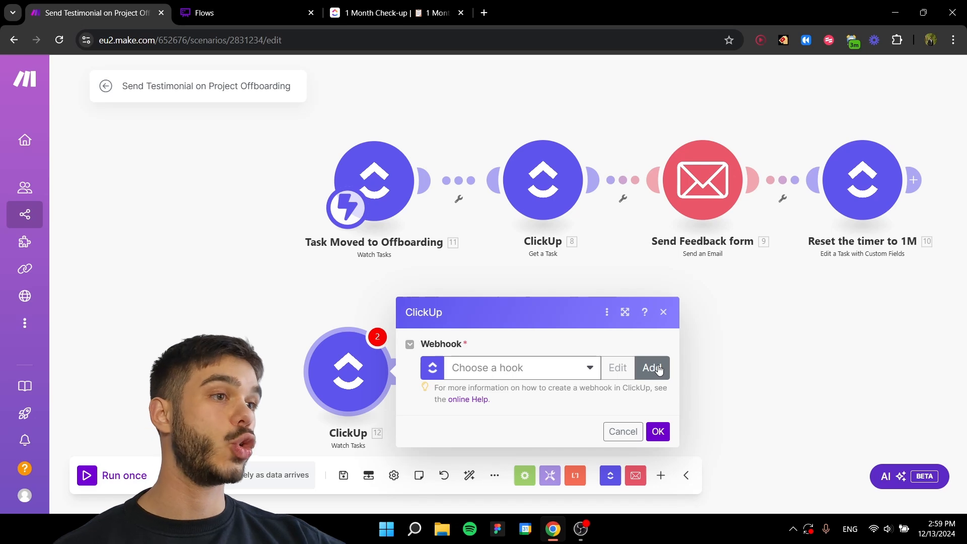
Step: Start a new webhook for the added ClickUp trigger, examine the available event types and close it without saving
click(654, 367)
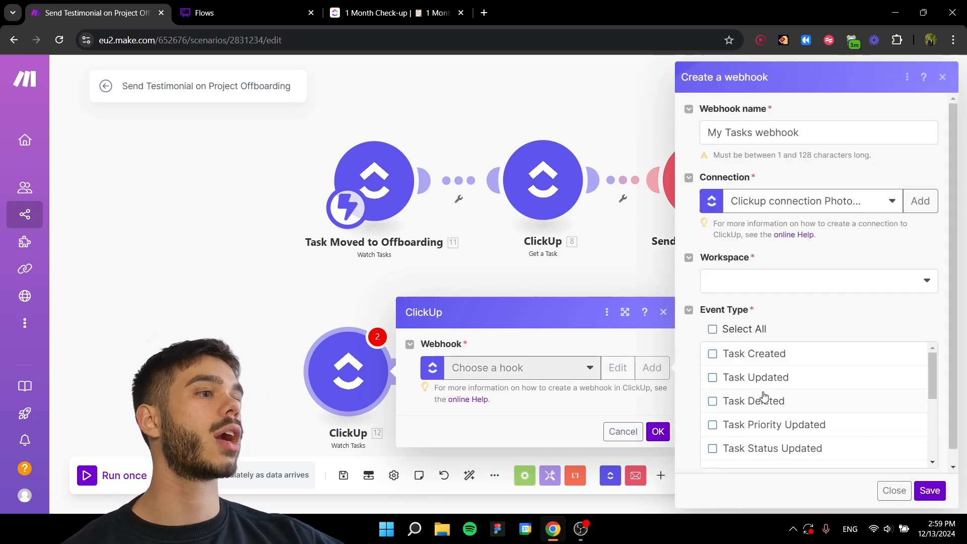
scroll(753, 399, down, 3)
scroll(793, 328, down, 1)
scroll(800, 385, down, 2)
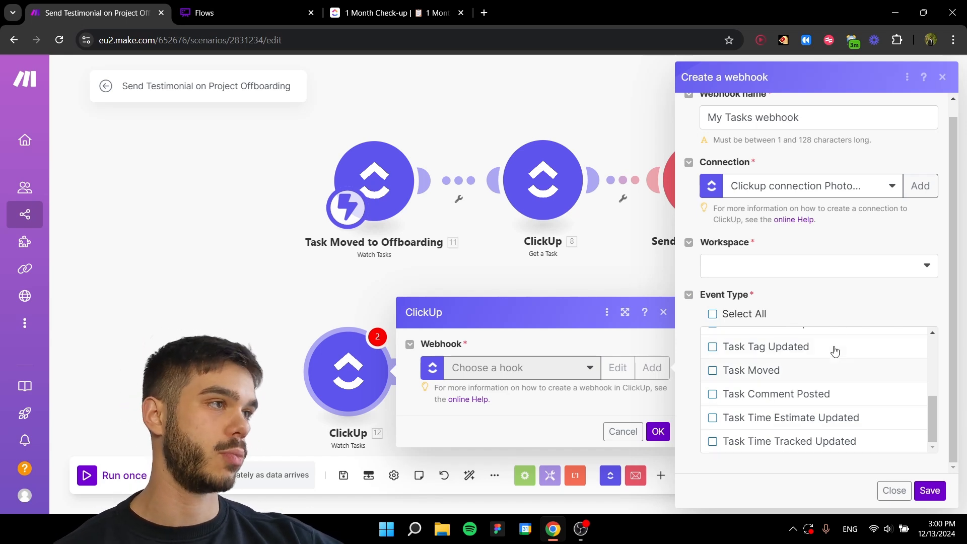
click(942, 77)
click(663, 312)
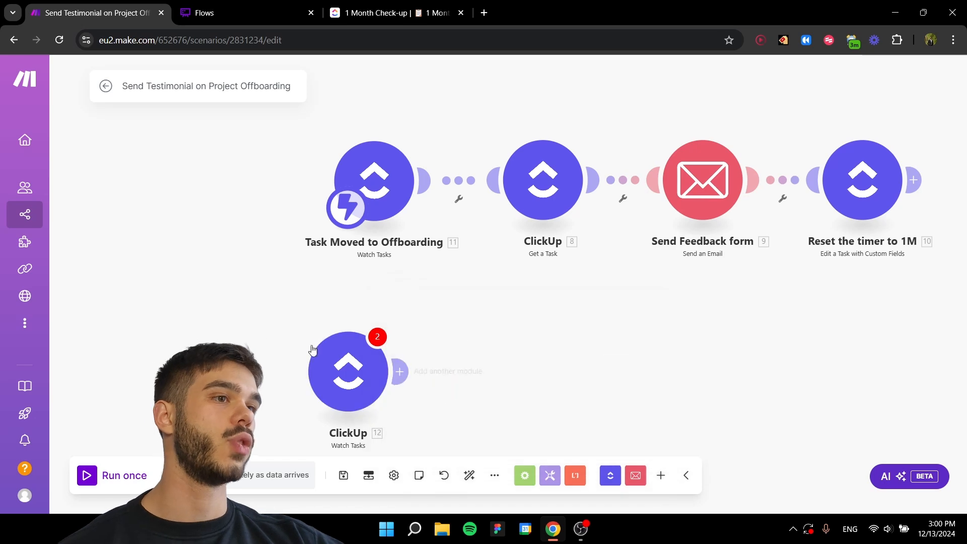
Step: Show the webhook address of the Task Moved to Offboarding trigger and close its settings
click(380, 171)
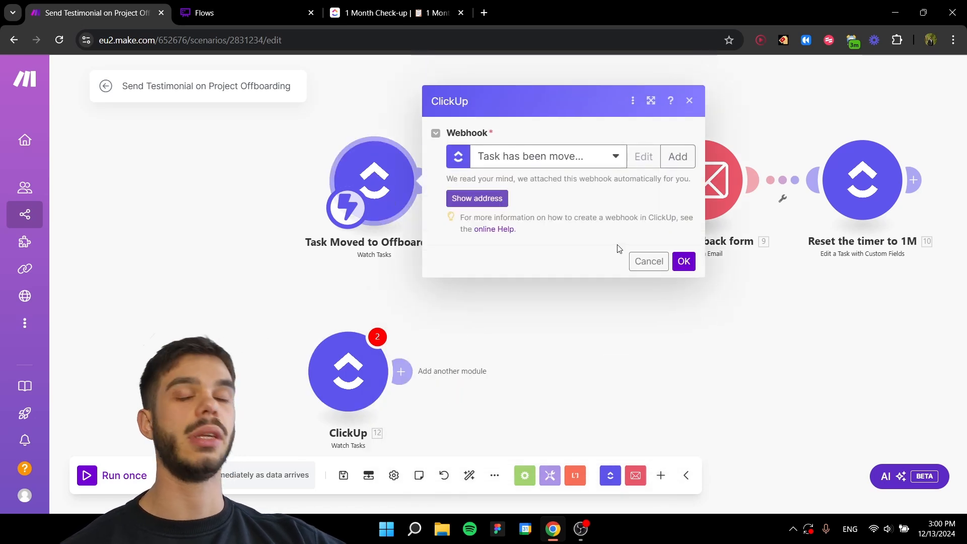
click(477, 198)
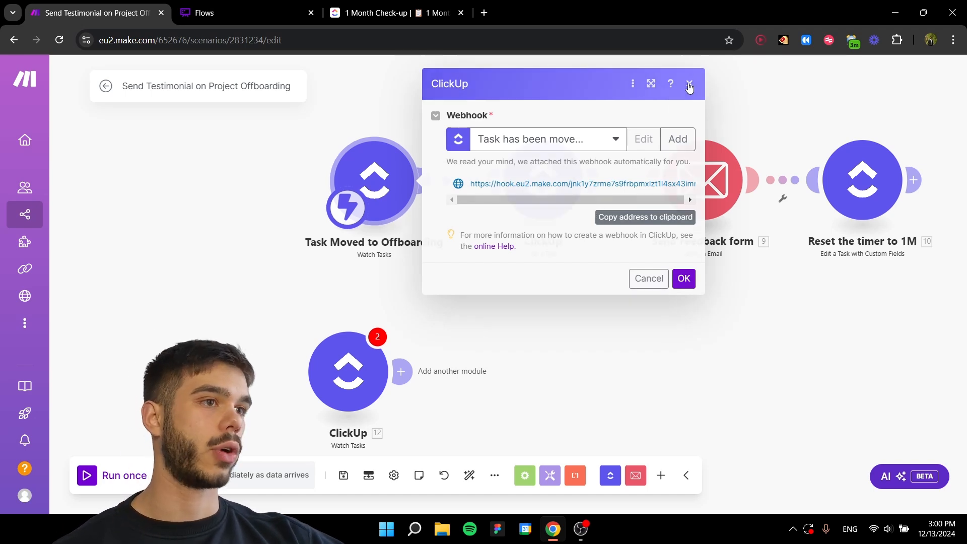
click(689, 83)
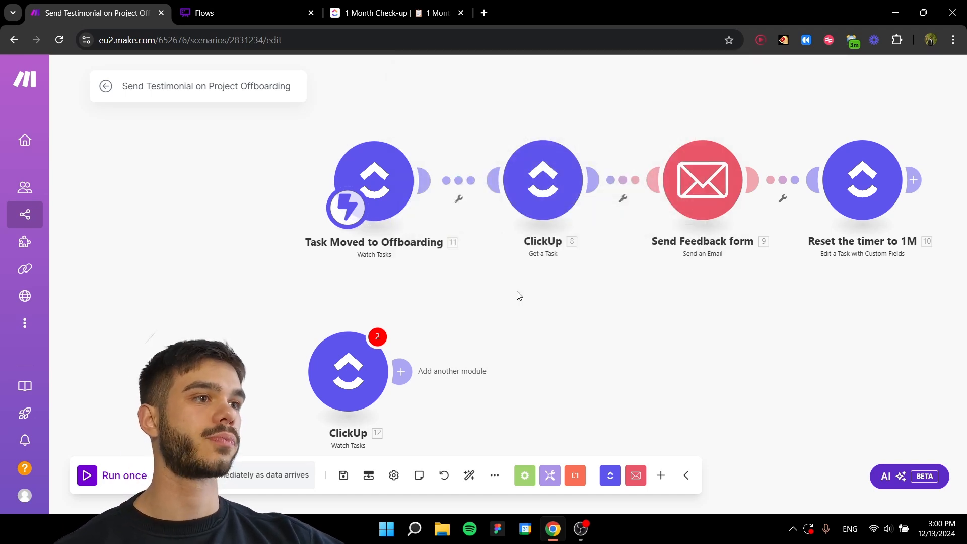
Step: Examine the Get a Task module's connection, Map or Select option and Task ID mapping from the offboarding trigger
click(544, 207)
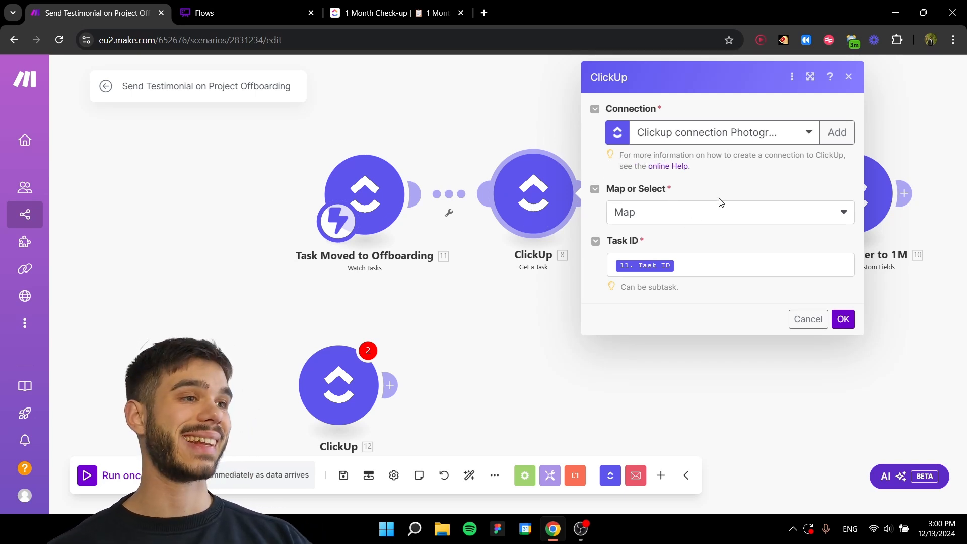
click(700, 210)
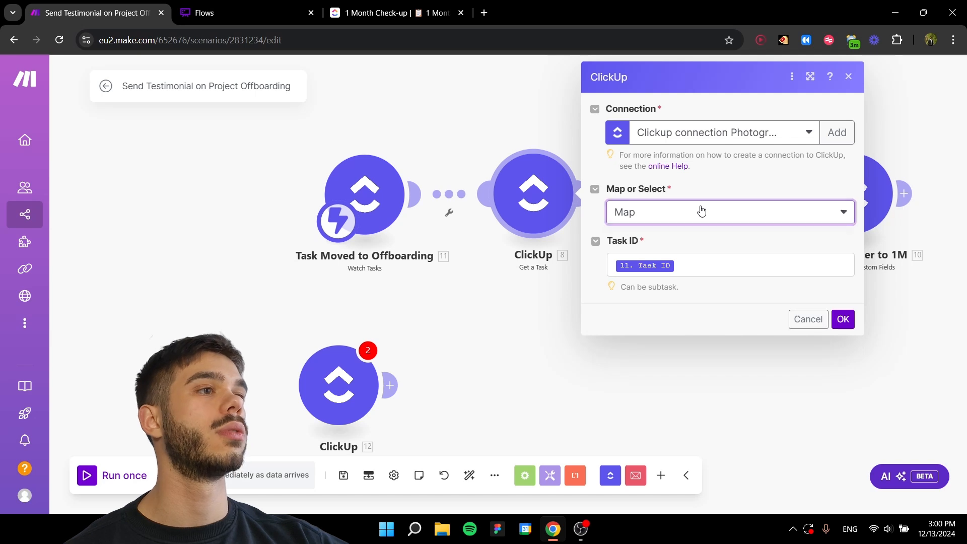
click(741, 192)
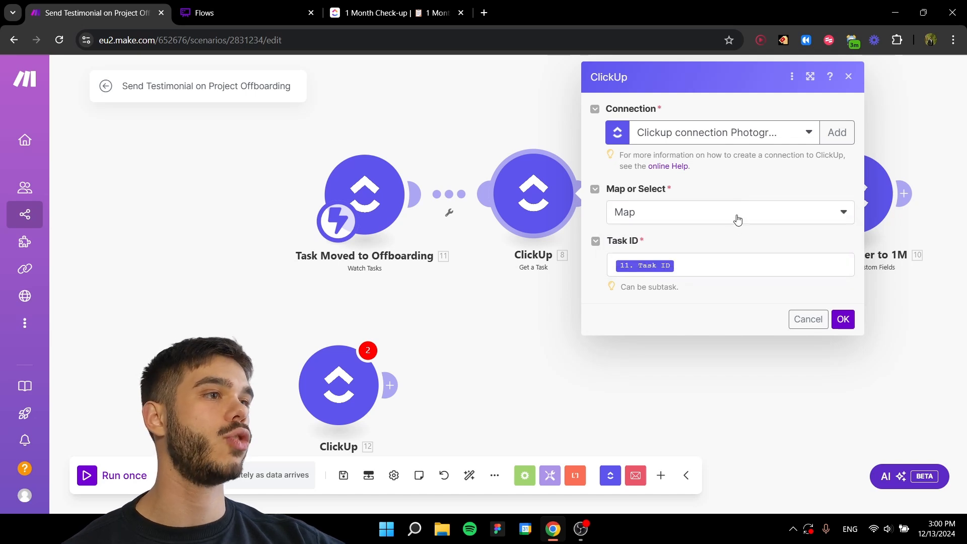
click(712, 264)
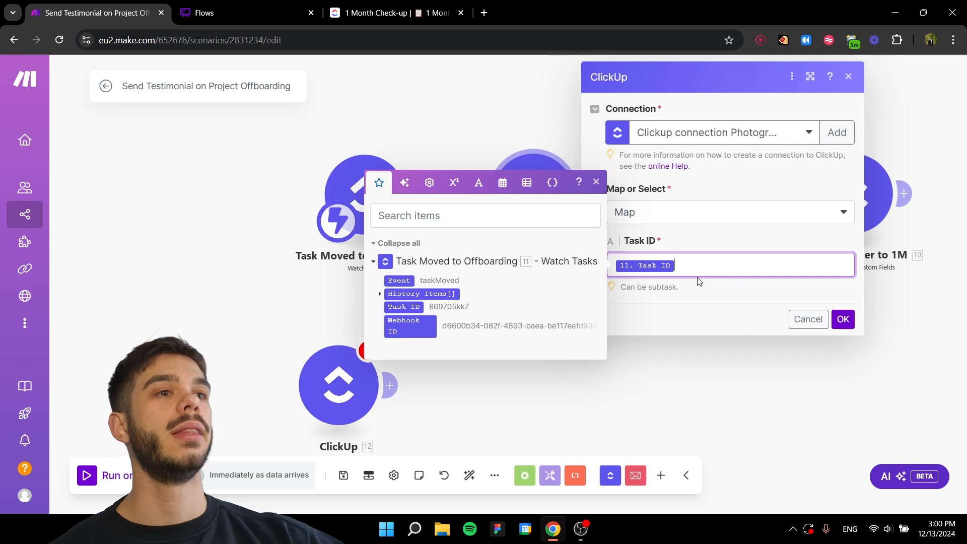
click(420, 151)
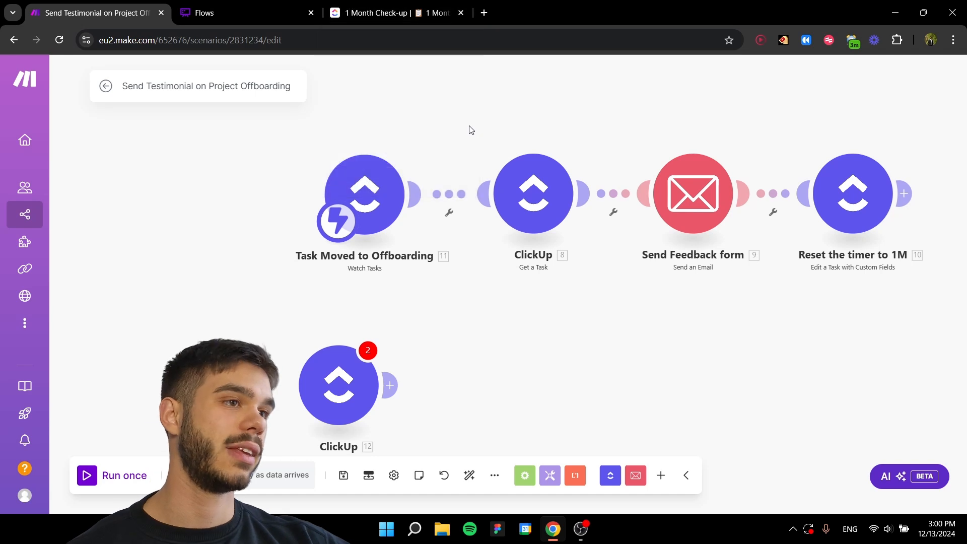
click(533, 194)
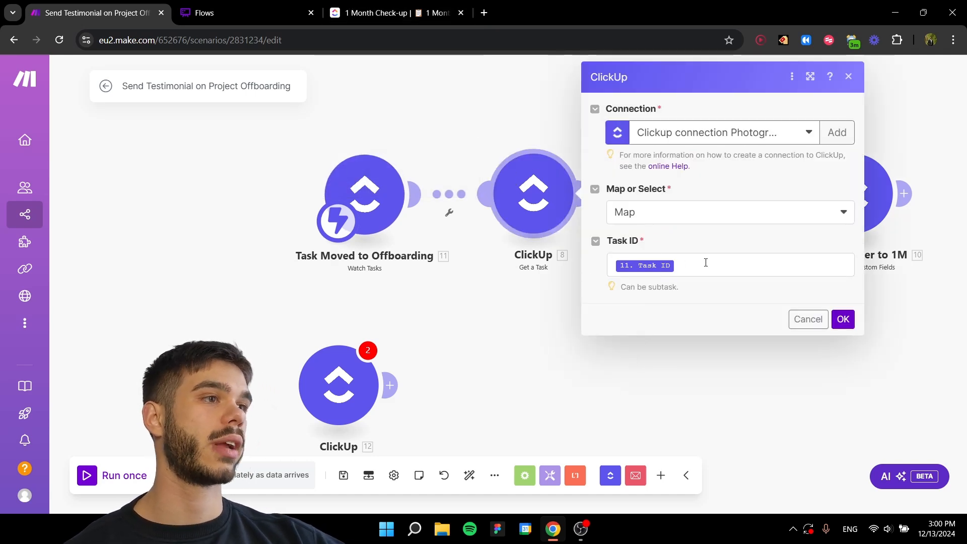
click(705, 262)
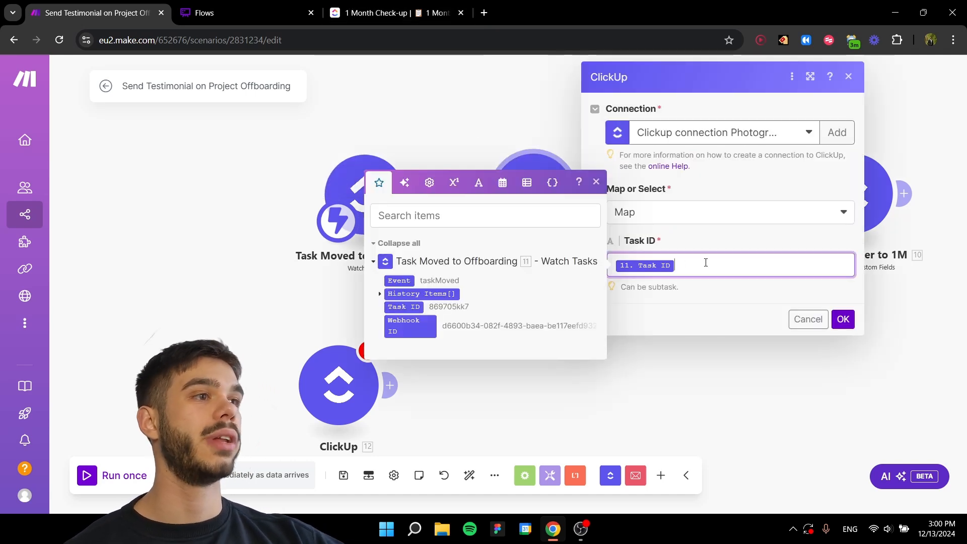
click(842, 320)
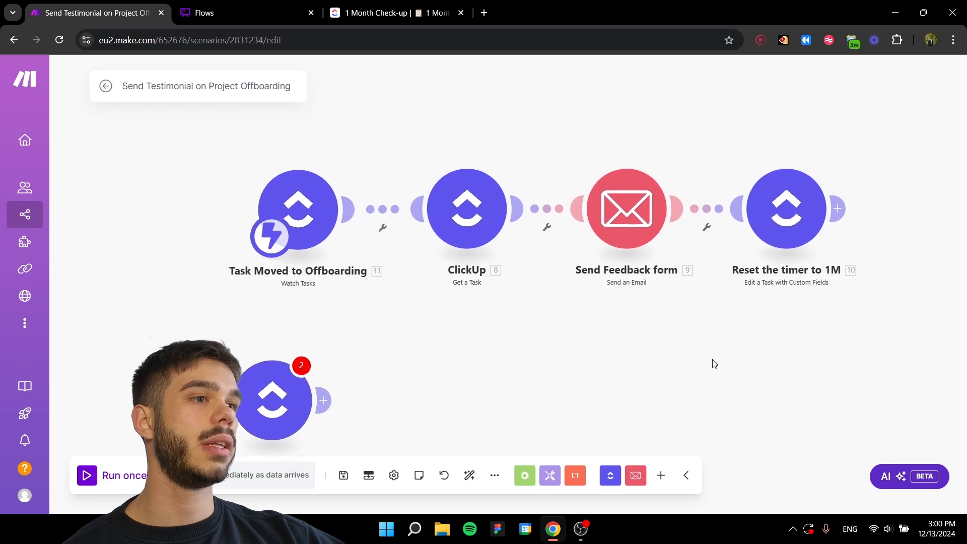
click(470, 230)
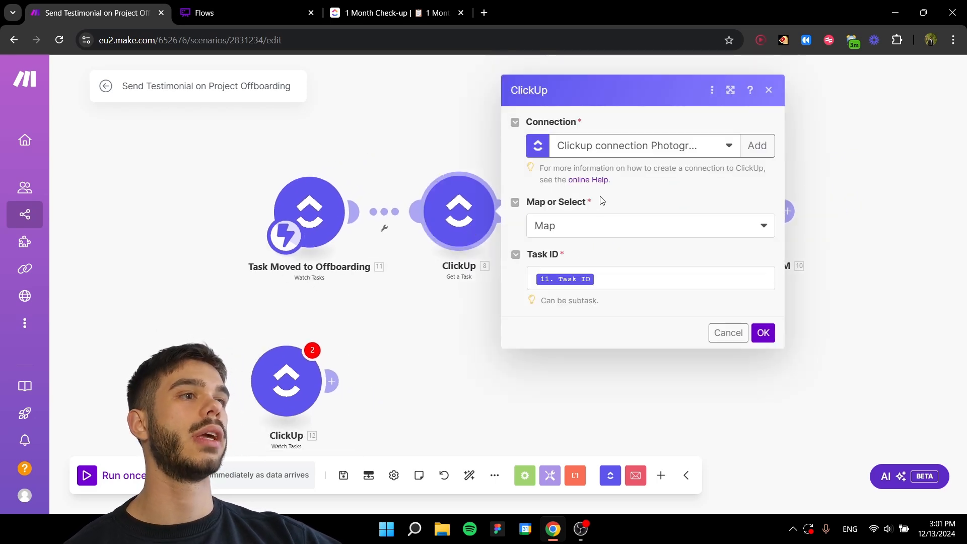
click(638, 363)
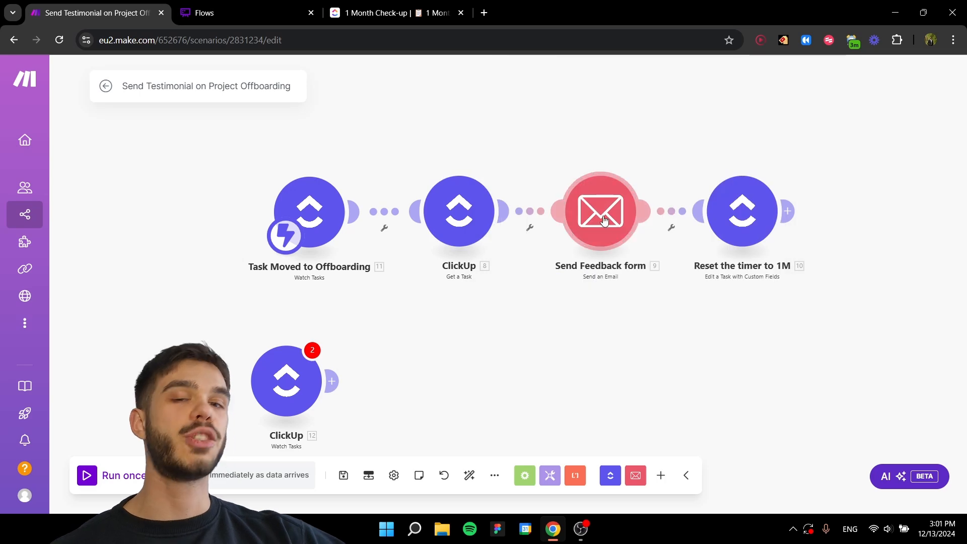
Step: Open the Send Feedback form email settings and check the Client Email column in ClickUp's Onboarding & Active list before returning to Make
click(604, 247)
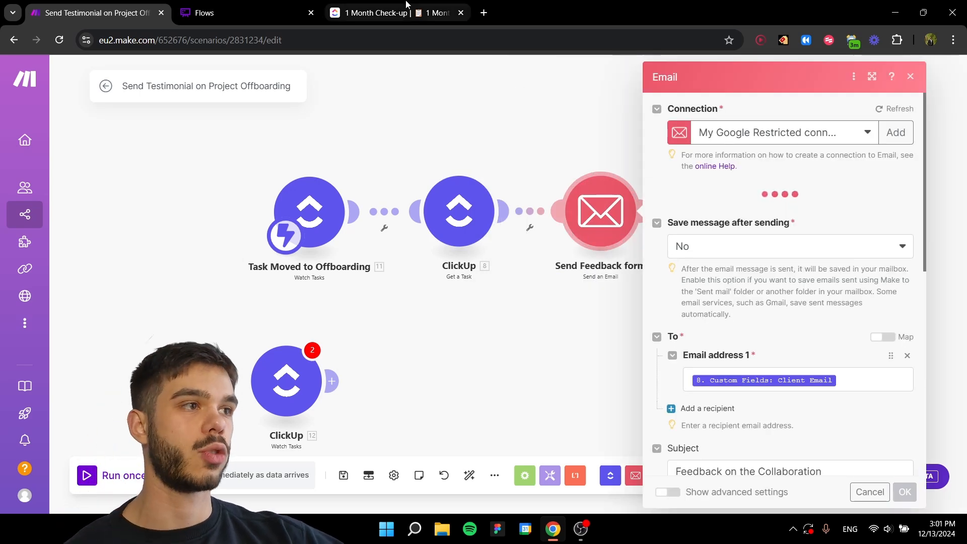
click(395, 12)
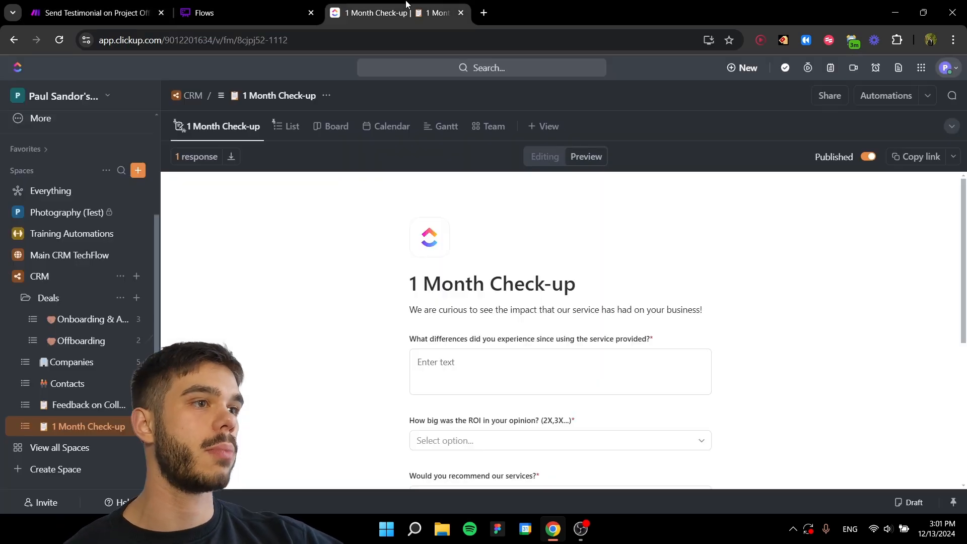
click(83, 319)
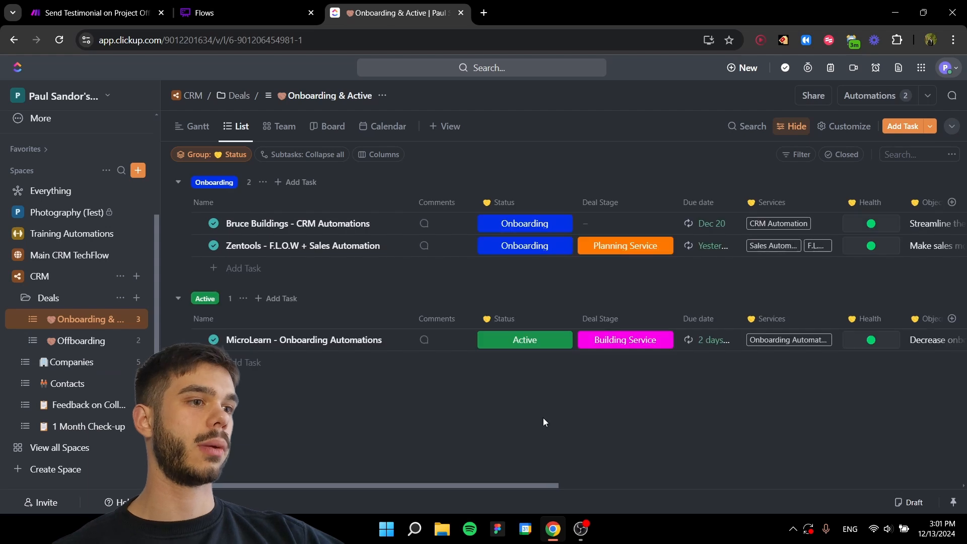
drag(482, 484, 926, 446)
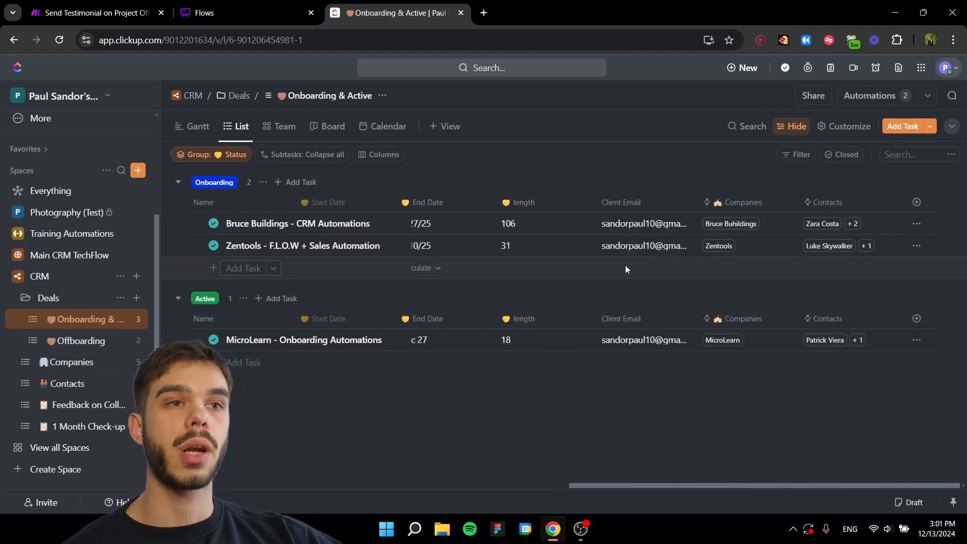
click(247, 12)
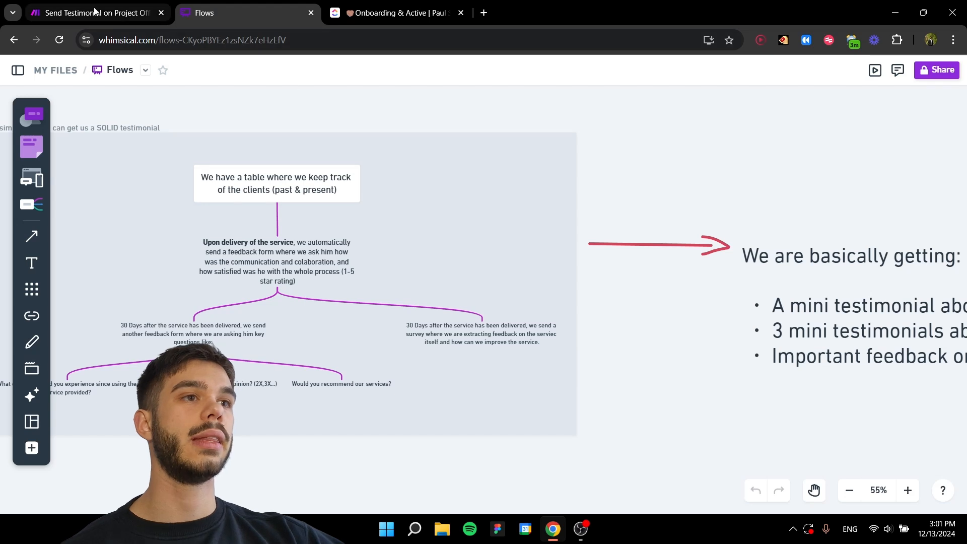
click(95, 12)
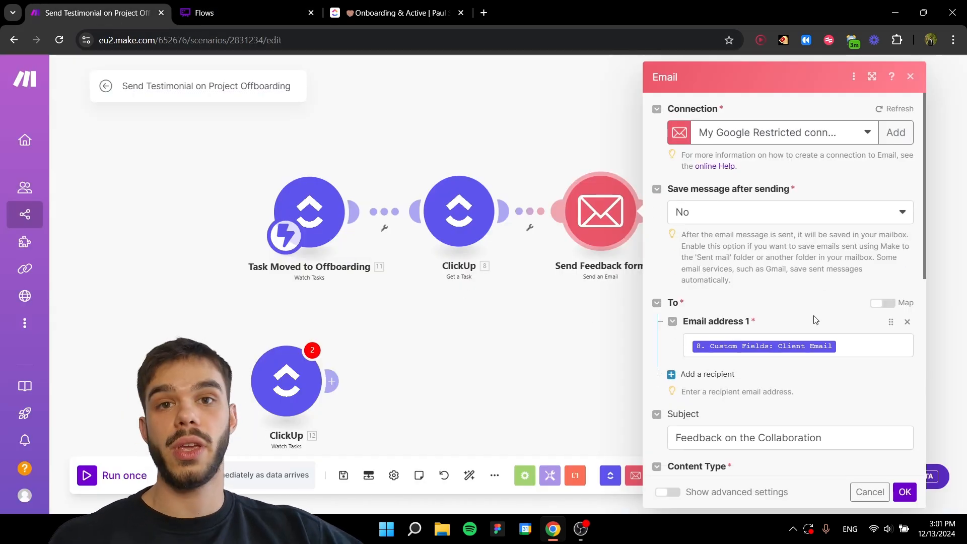
Step: Examine the feedback email's recipient mapping, subject, content type and HTML content down to the Give Feedback link
scroll(787, 324, down, 2)
scroll(787, 323, up, 2)
scroll(801, 342, down, 1)
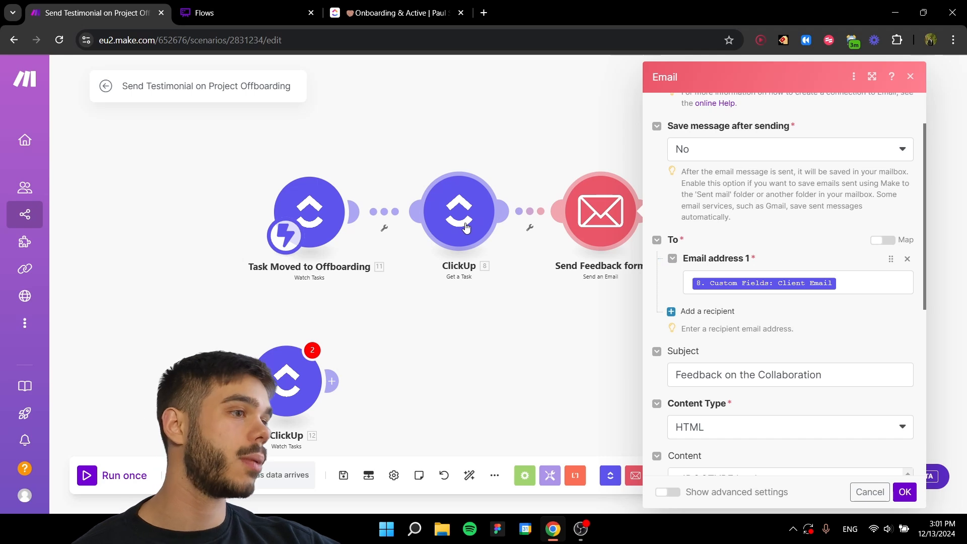
scroll(740, 267, down, 2)
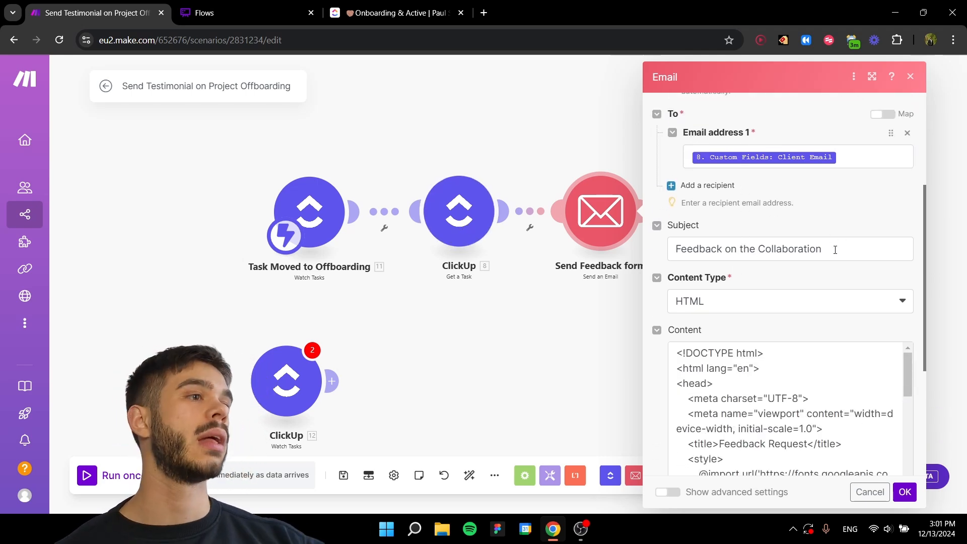
scroll(834, 250, down, 2)
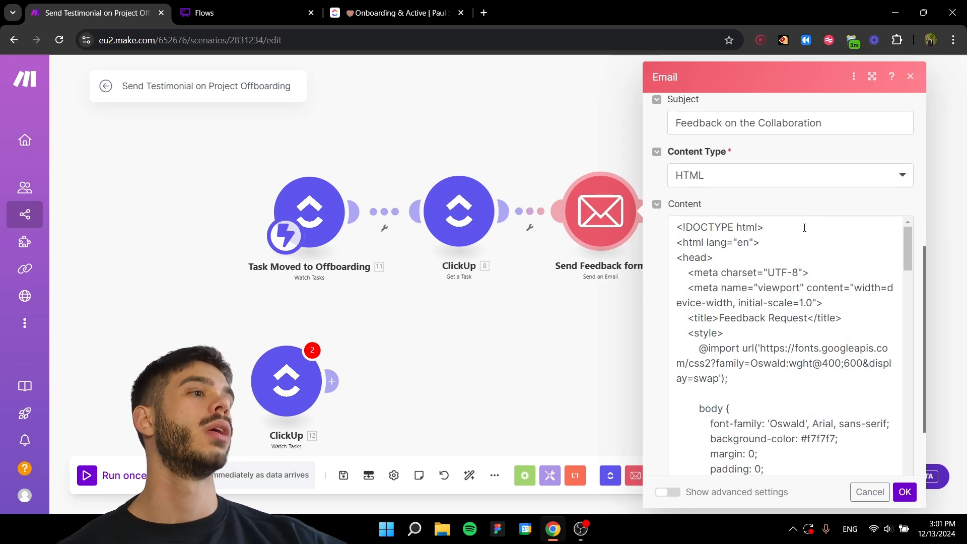
scroll(793, 246, down, 4)
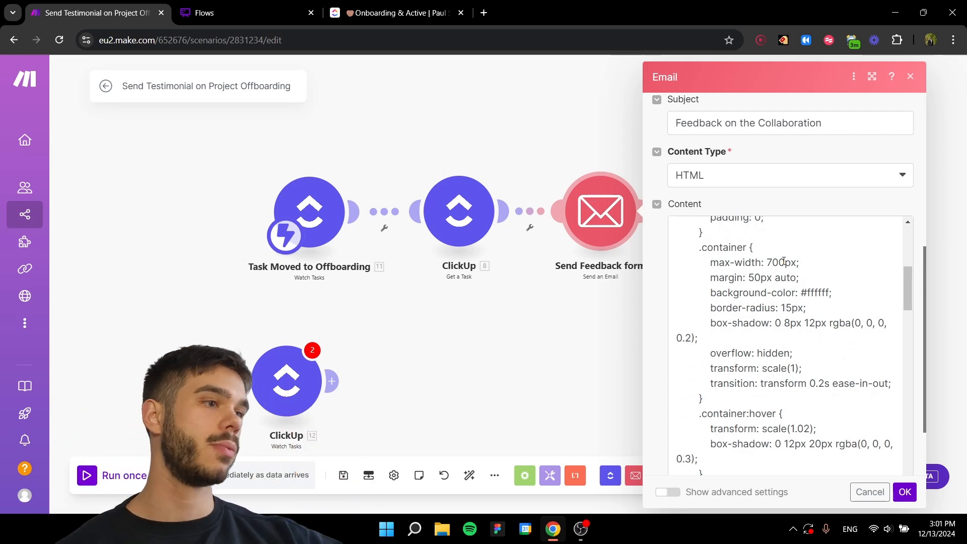
scroll(783, 261, down, 12)
scroll(789, 275, down, 5)
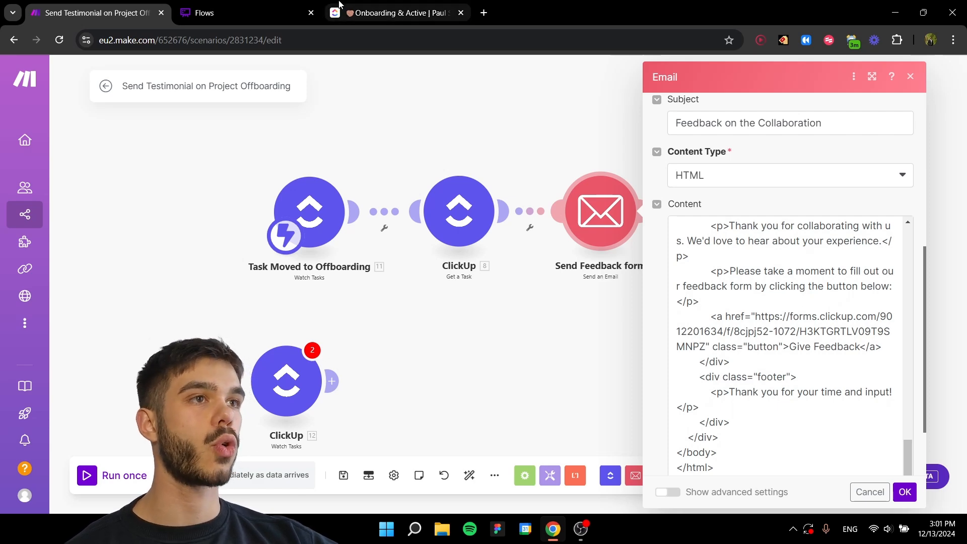
Step: View the Feedback on Collaboration form in ClickUp and return to the scenario in Make
click(340, 5)
click(74, 404)
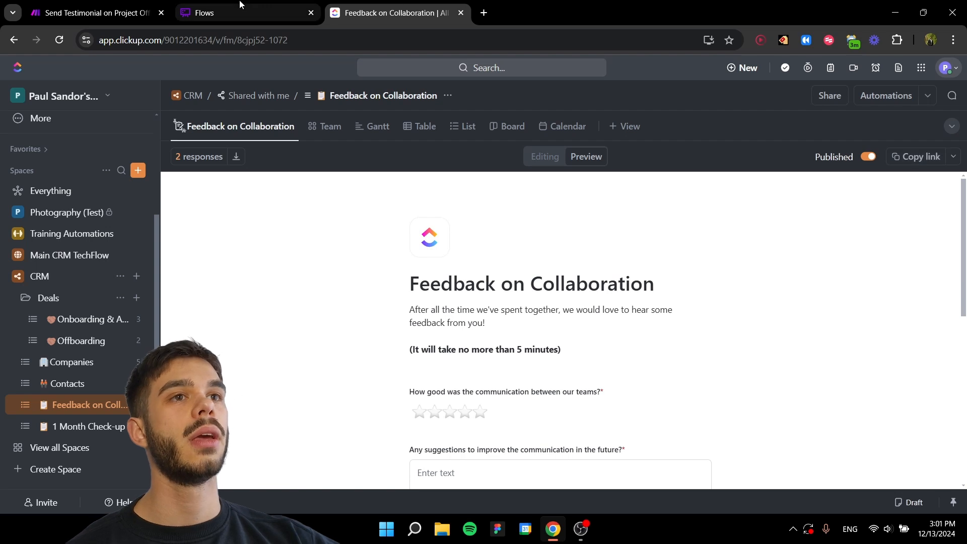
click(92, 10)
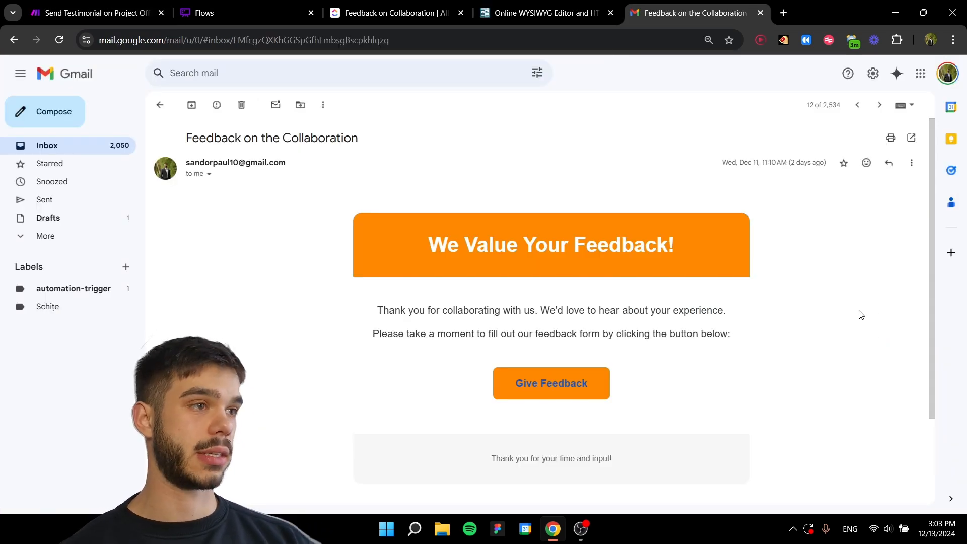
Step: In Gmail, view the Feedback on the Collaboration email, examine the form behind its Give Feedback link and close the form
scroll(818, 316, down, 1)
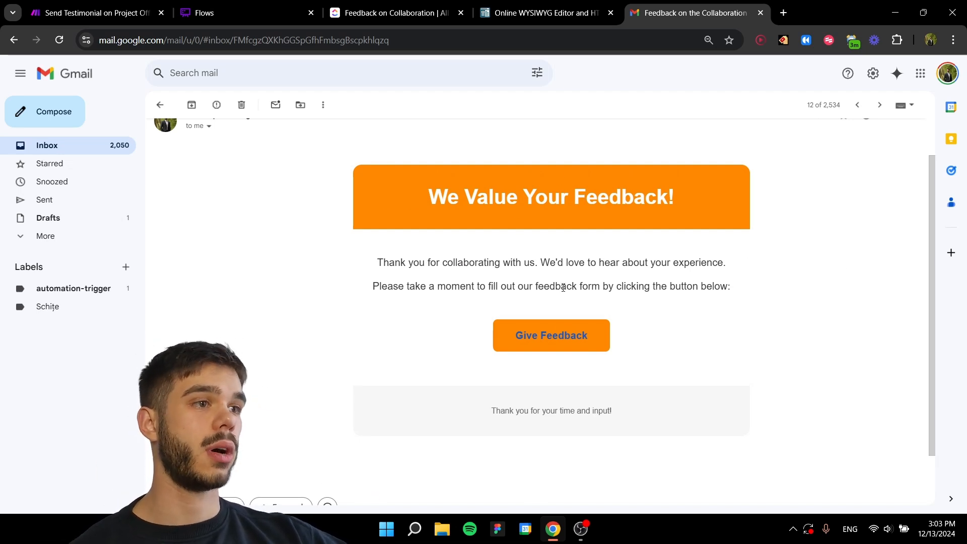
click(546, 343)
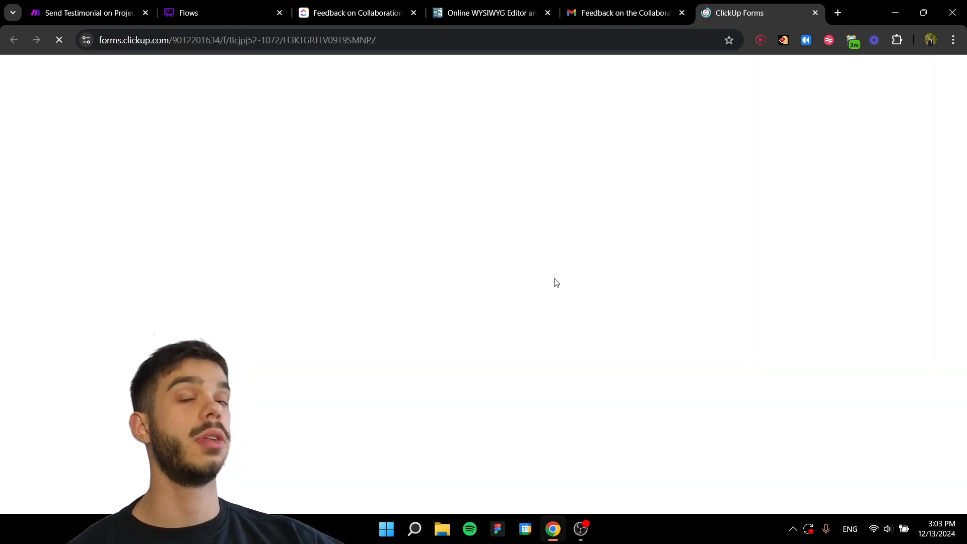
scroll(401, 311, down, 5)
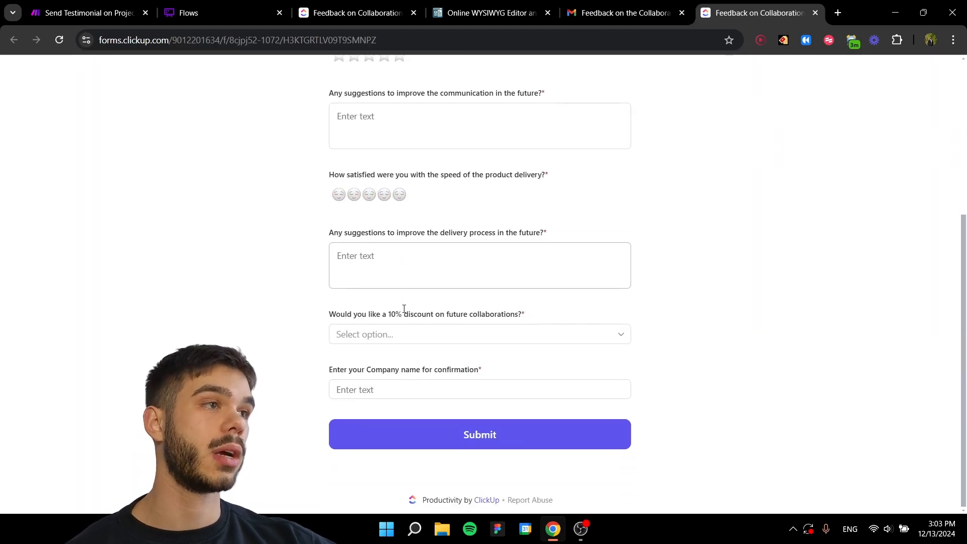
click(815, 13)
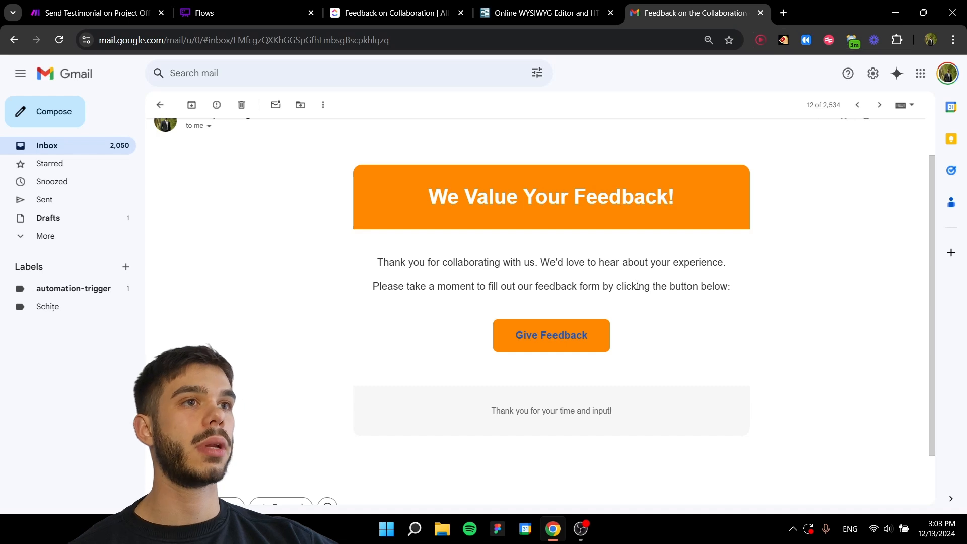
Step: Return to Make, close the email settings and open the settings of the Reset the timer to 1M module
click(86, 12)
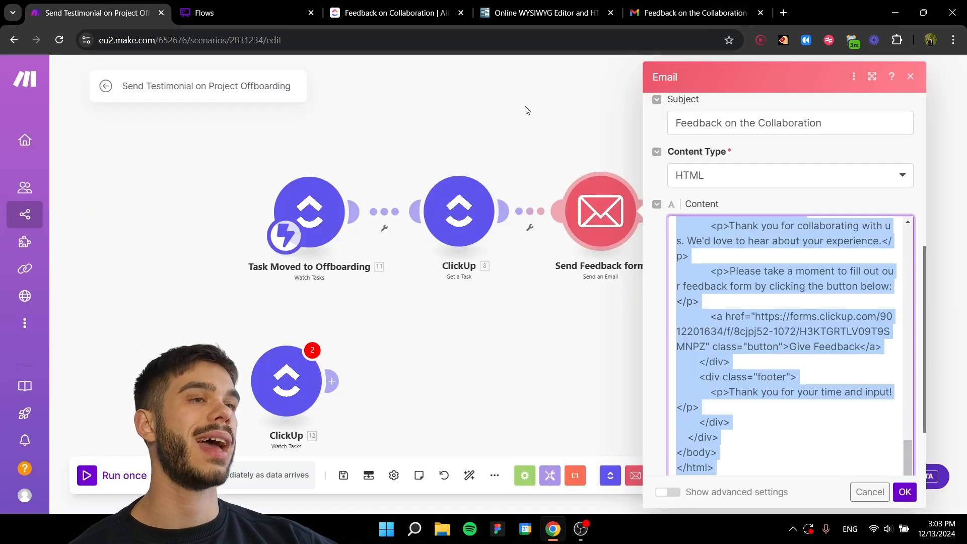
click(523, 124)
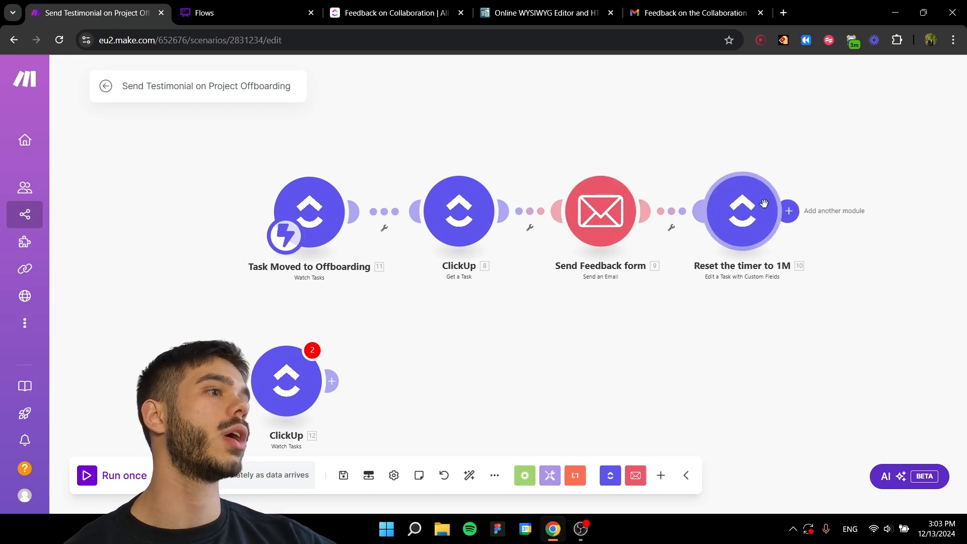
drag(761, 300, 719, 295)
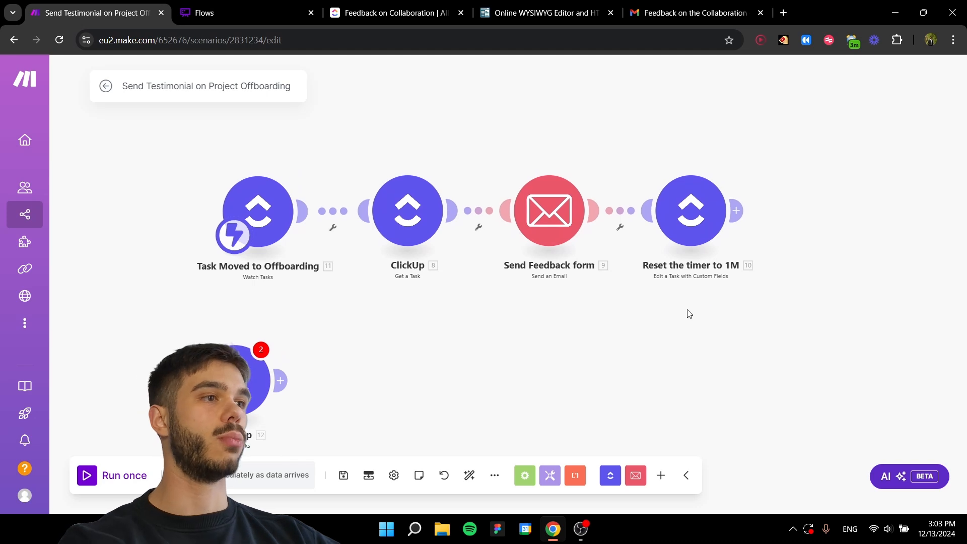
scroll(705, 302, up, 5)
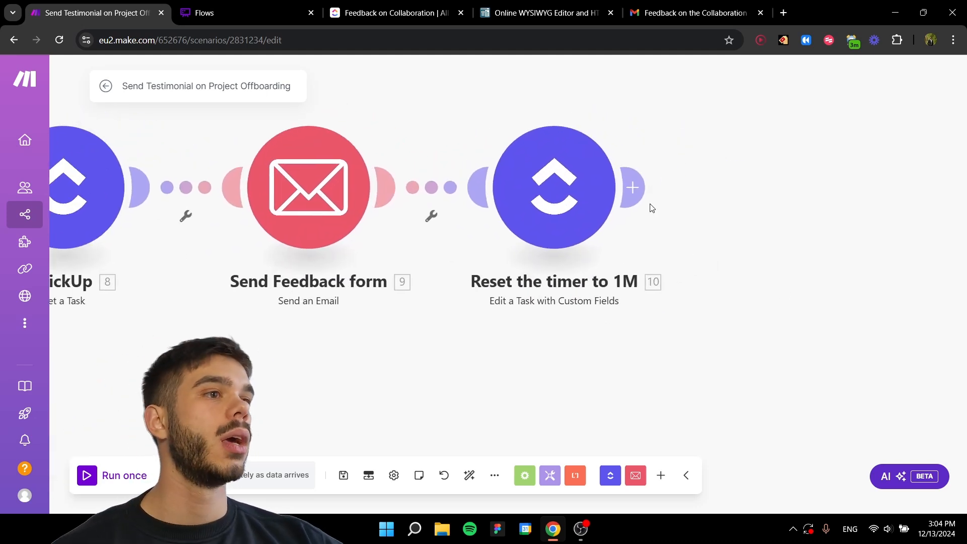
click(556, 186)
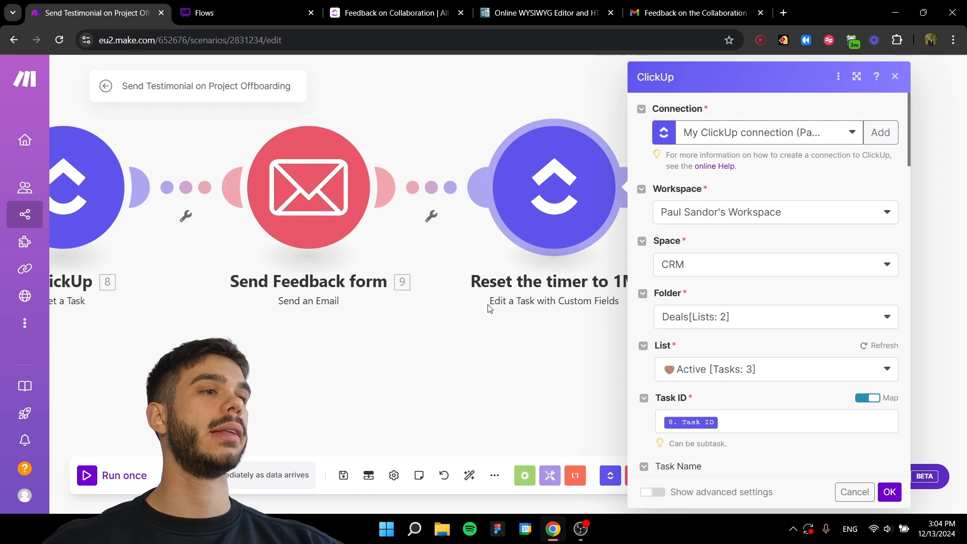
Step: Examine the timer reset module's list, Task ID mapping and the addMonths formula in its End Date custom field
scroll(730, 299, down, 3)
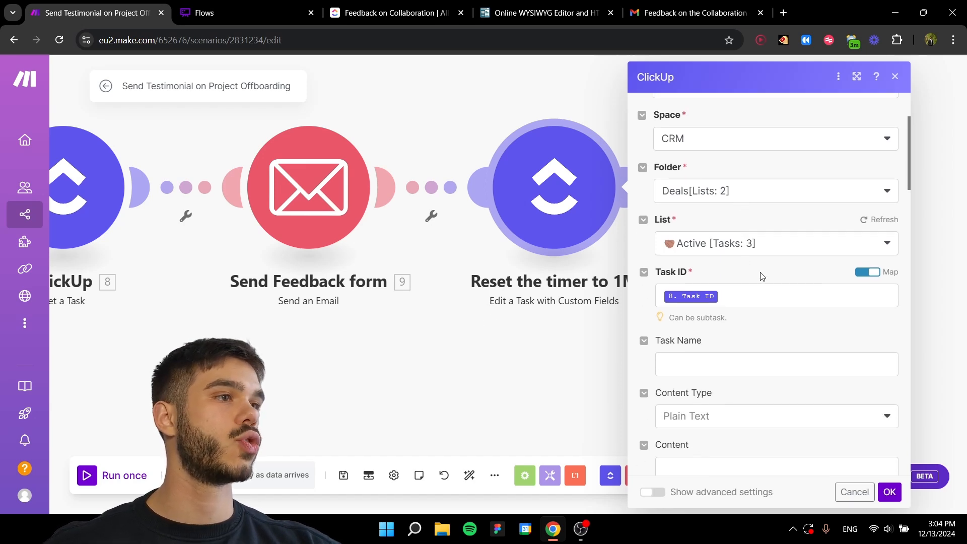
scroll(775, 251, down, 1)
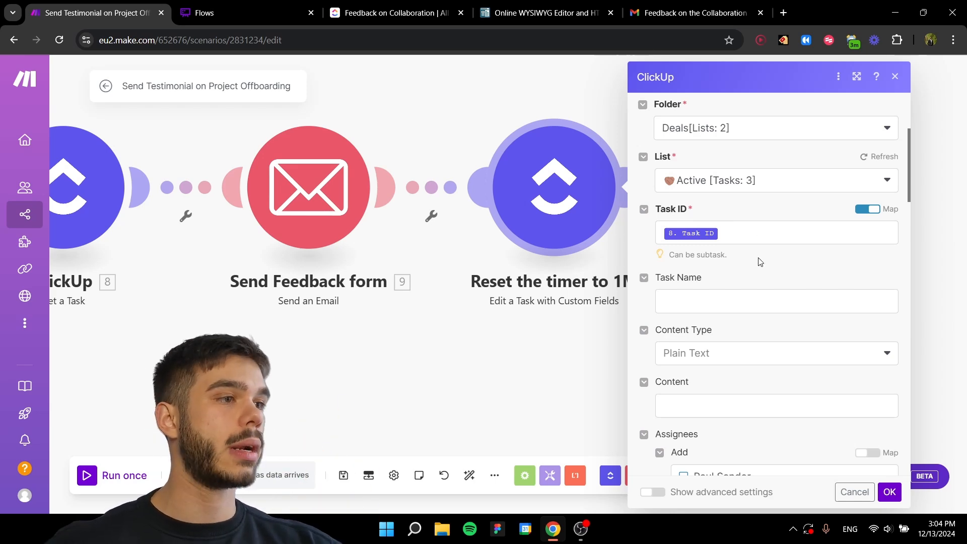
scroll(758, 260, down, 10)
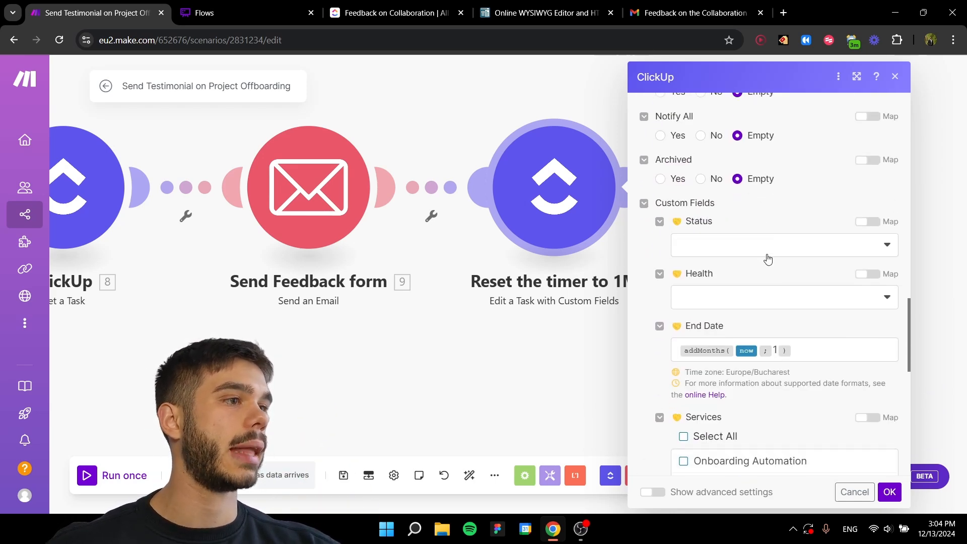
scroll(767, 259, down, 1)
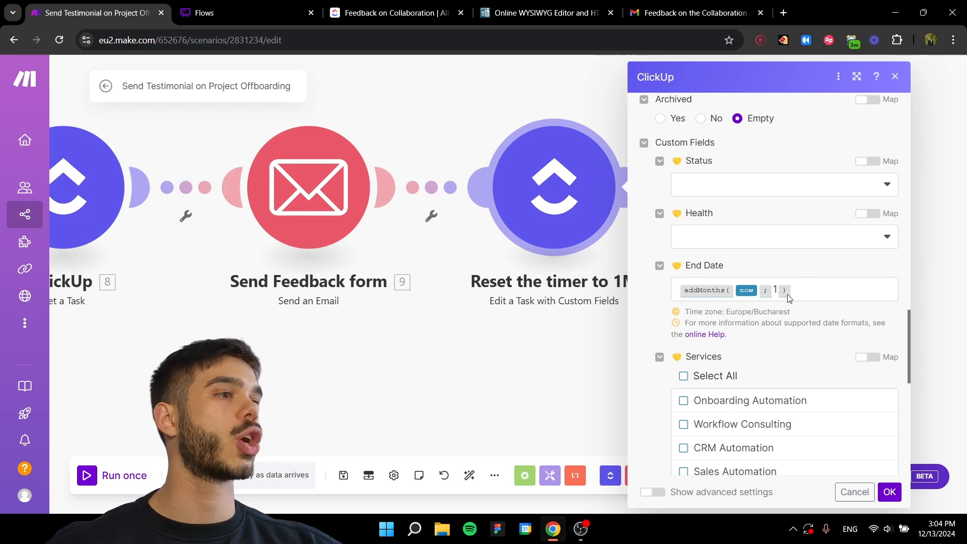
click(809, 289)
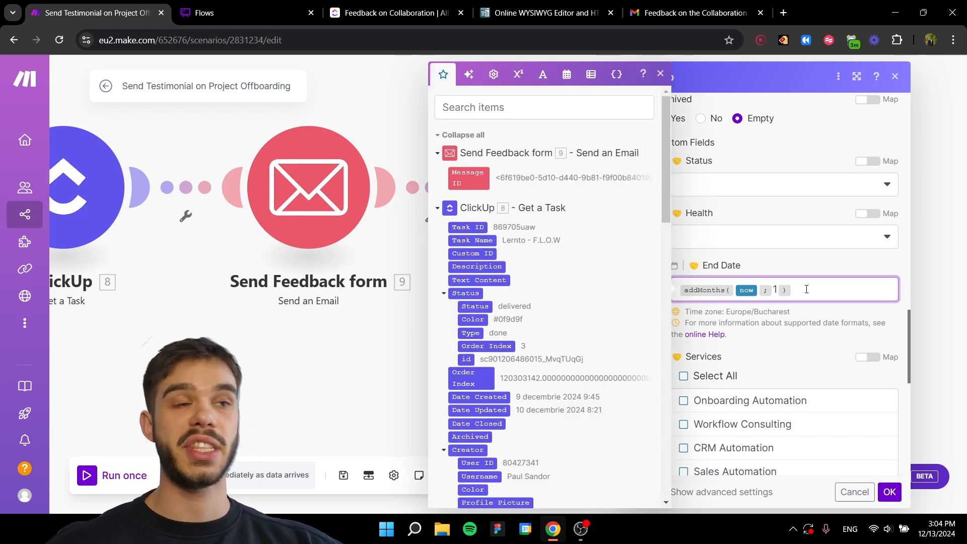
click(790, 319)
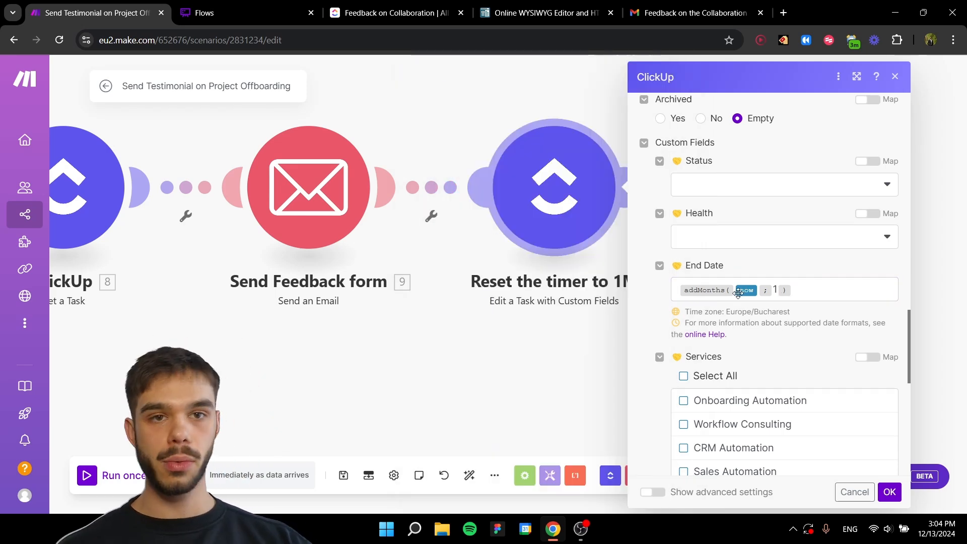
mouse_move(738, 293)
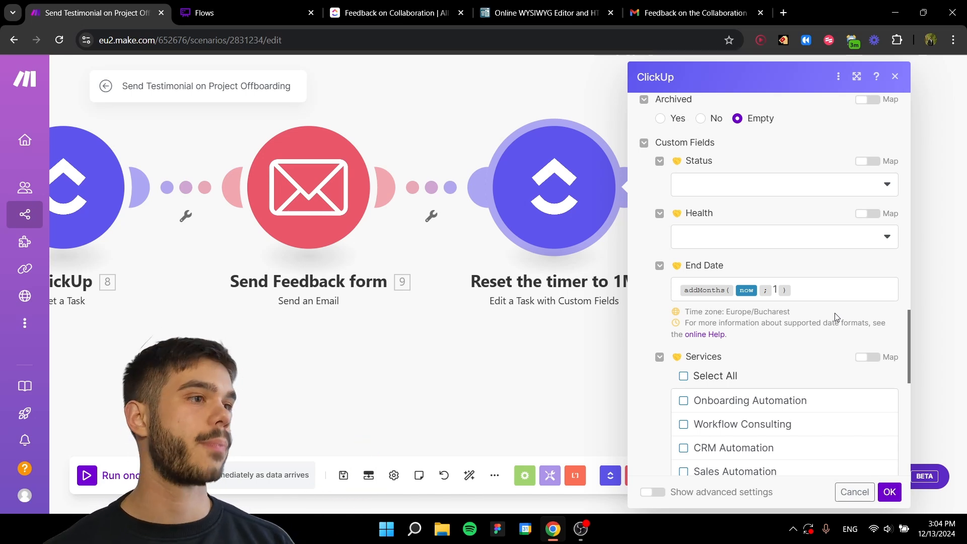
Step: Examine the remaining custom fields of the timer reset module down to the Start Date mapping
scroll(835, 313, down, 10)
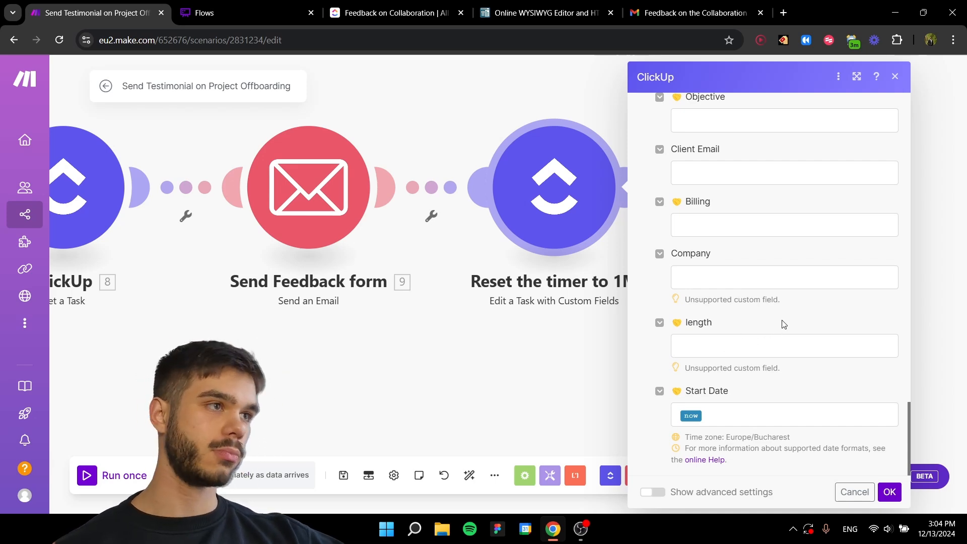
click(725, 418)
click(770, 388)
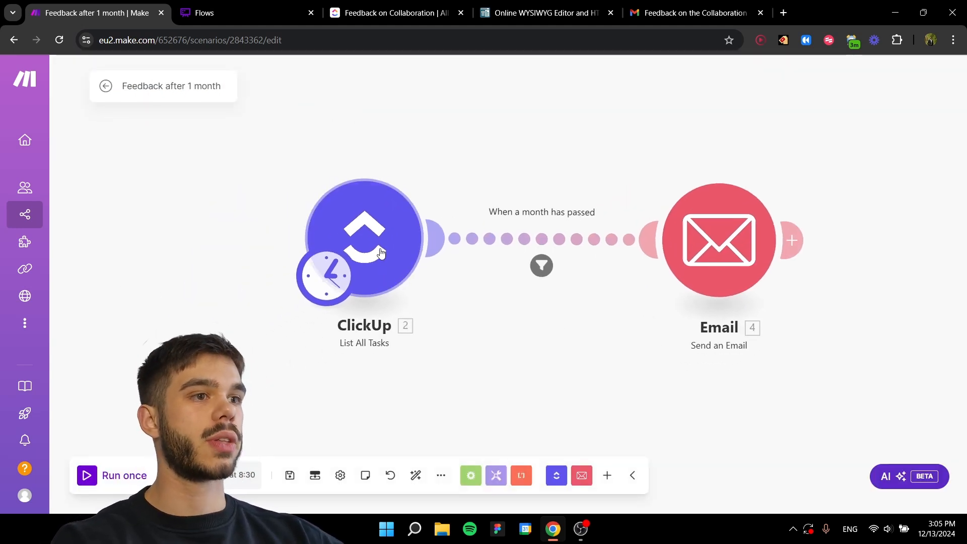
Step: In the Feedback after 1 month scenario, review the List All Tasks module's list, filter and limit settings and close them
click(366, 243)
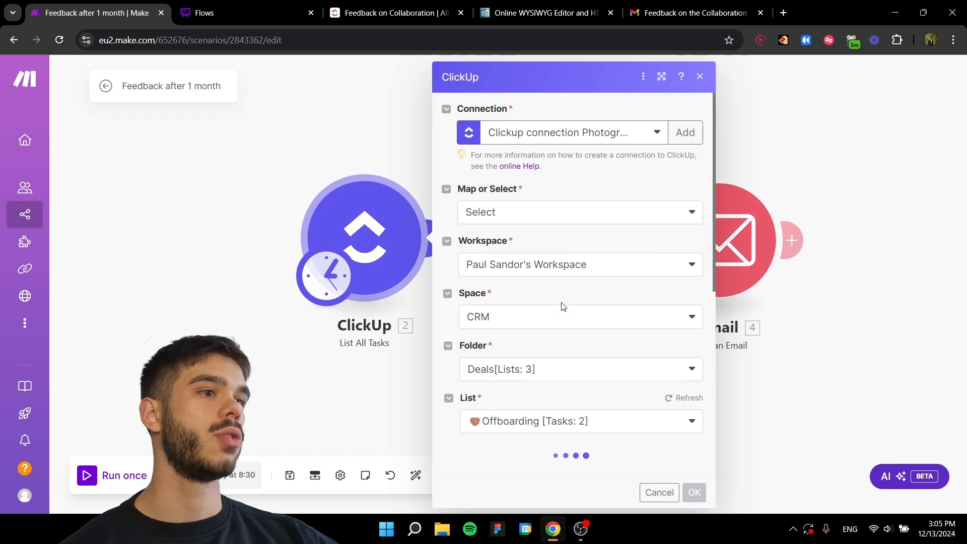
scroll(561, 302, down, 5)
scroll(563, 307, up, 4)
scroll(554, 297, down, 3)
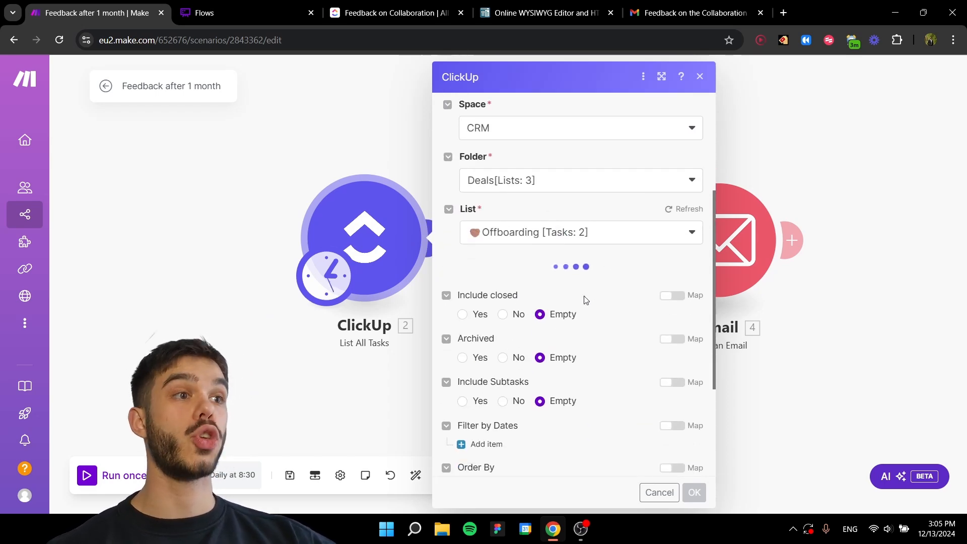
scroll(540, 265, down, 7)
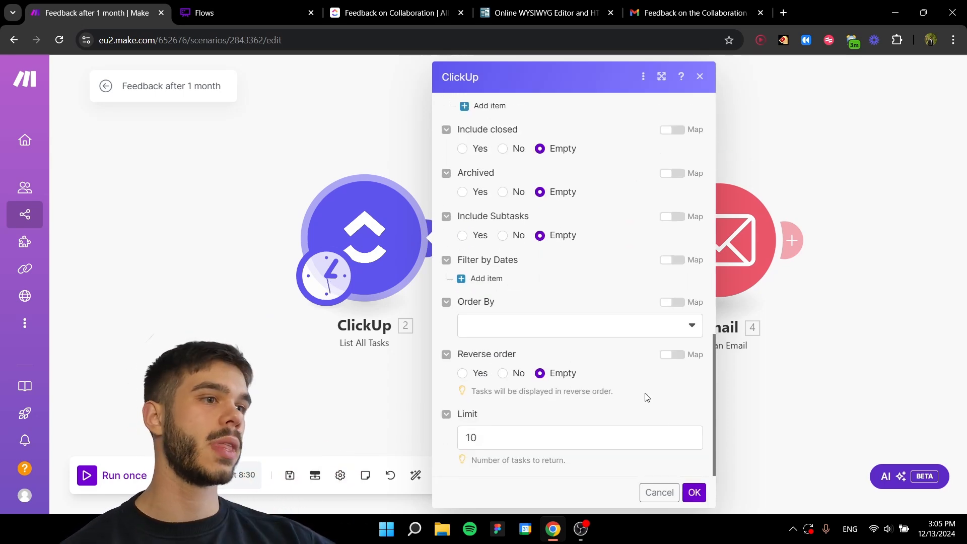
click(694, 492)
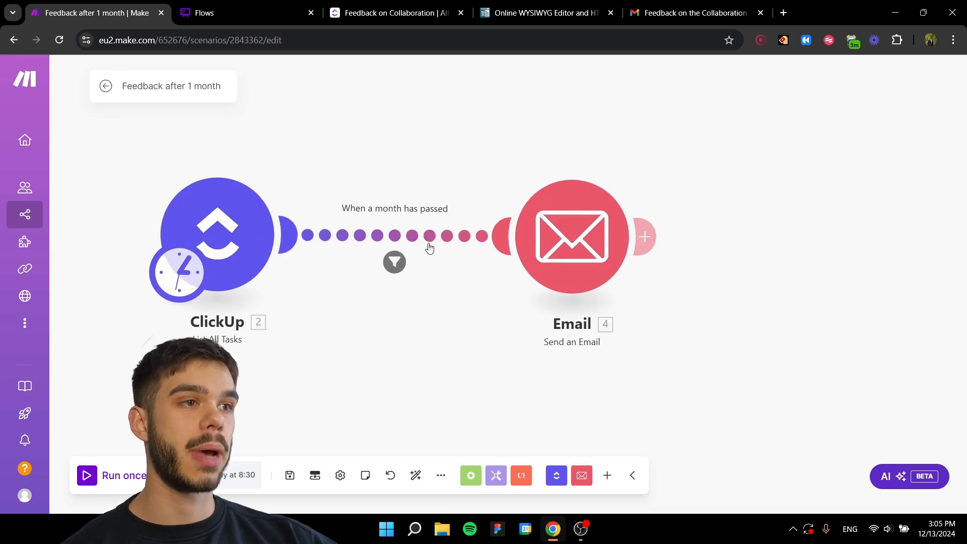
Step: Review the When a month has passed filter against the length column of ClickUp's Offboarding list, and close the filter in Make
click(429, 246)
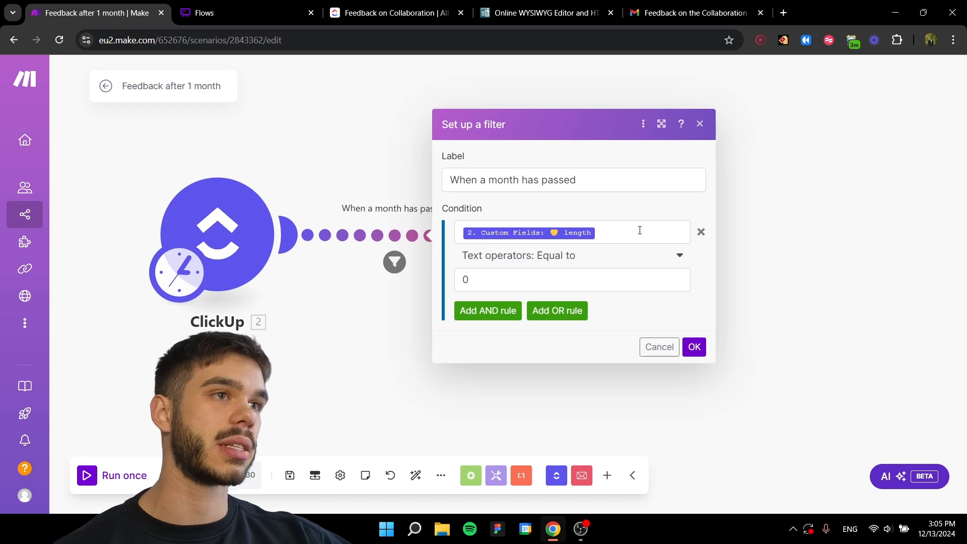
click(387, 13)
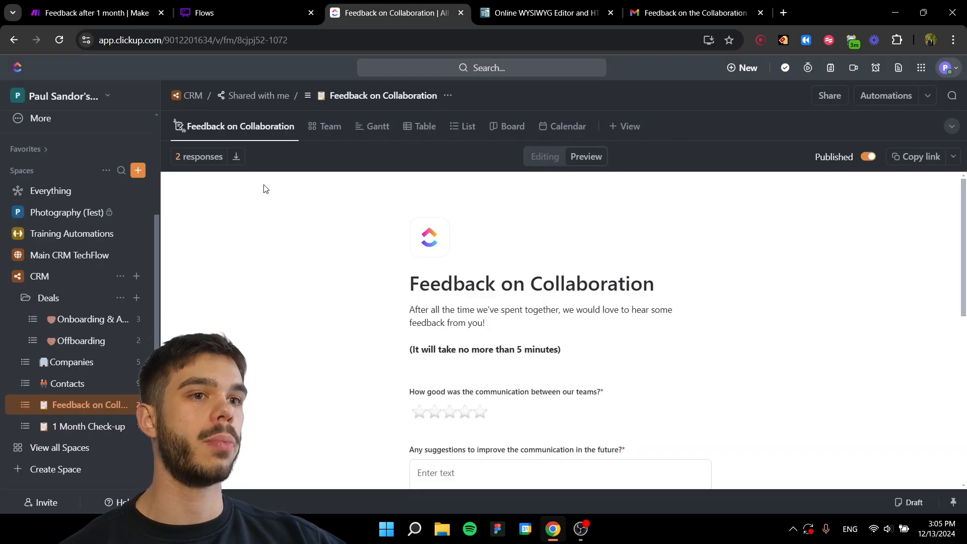
click(63, 341)
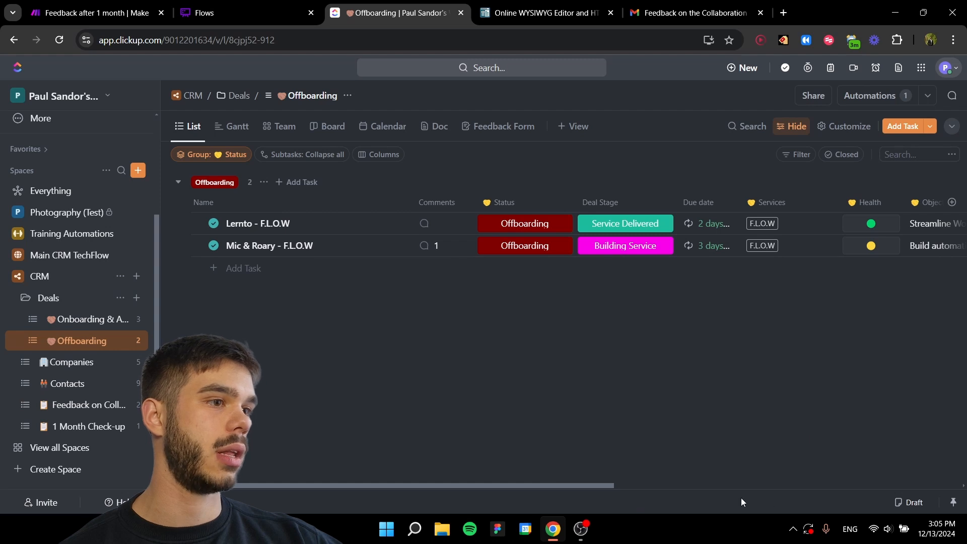
drag(605, 484, 931, 445)
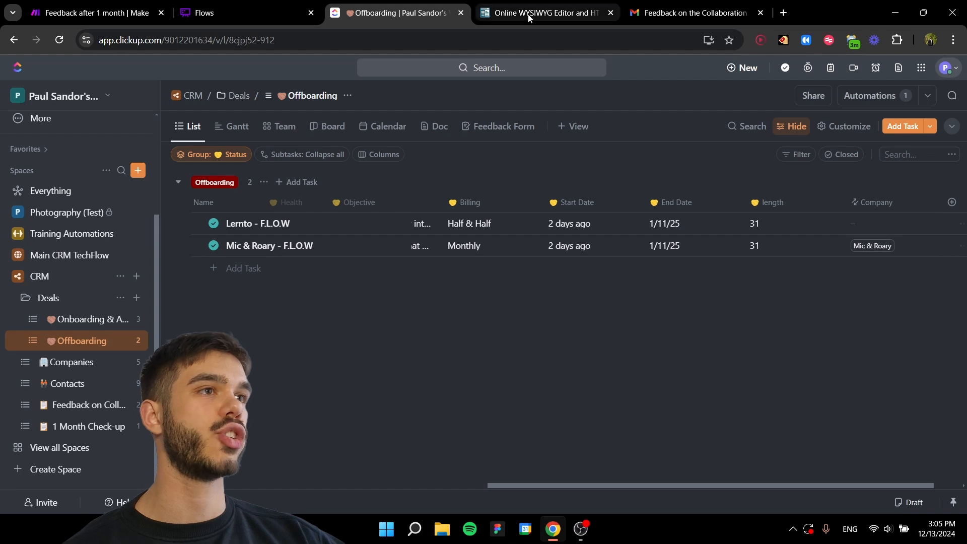
click(98, 12)
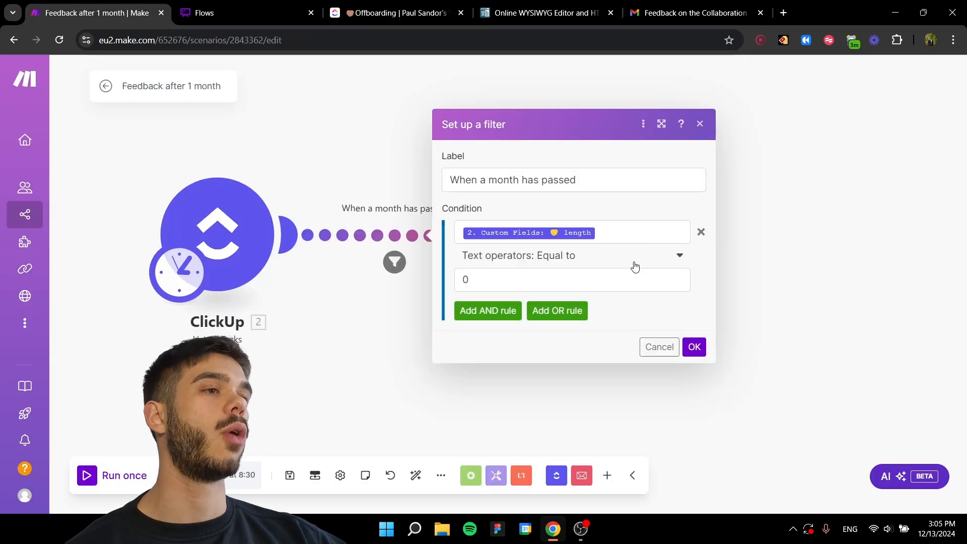
click(695, 347)
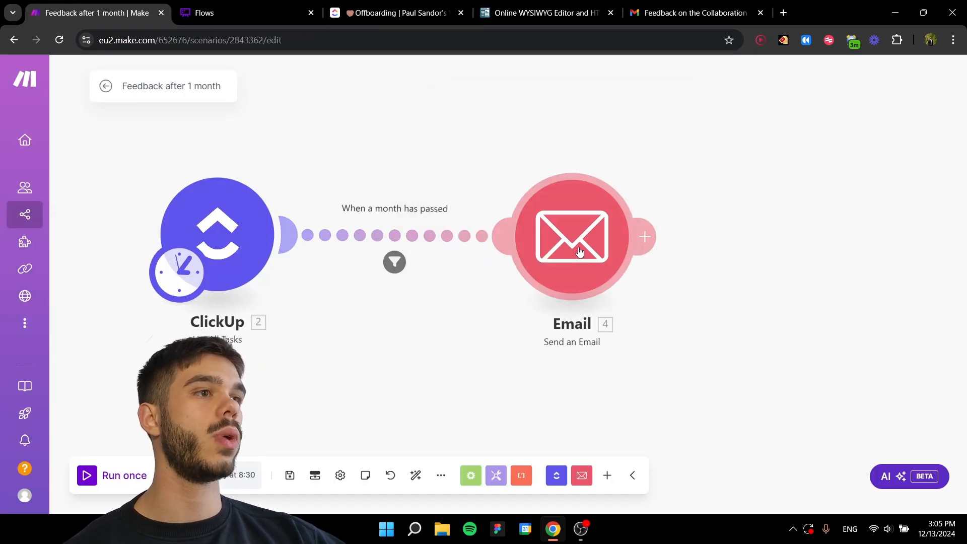
Step: Examine the one-month email's recipient mapping, subject, content type and HTML content, and close its settings
click(579, 251)
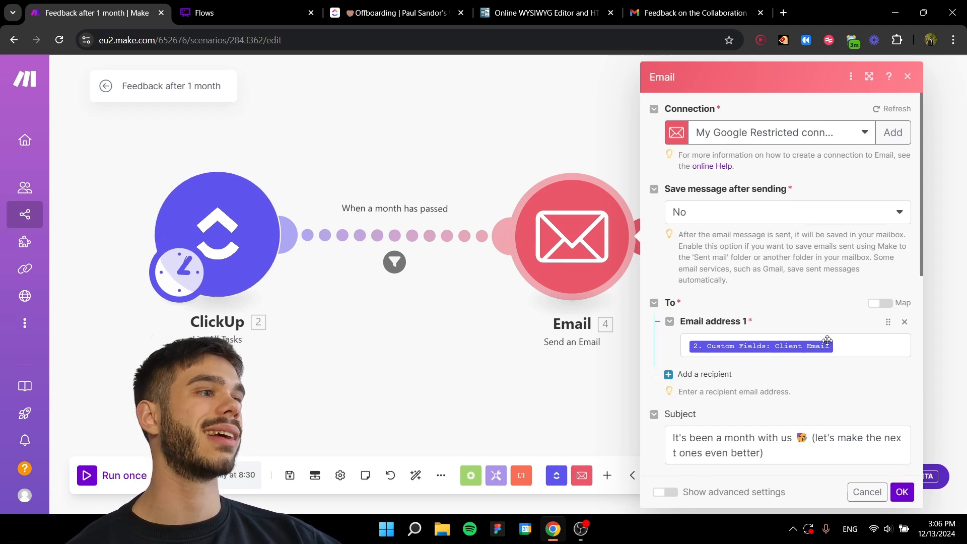
scroll(790, 316, down, 3)
scroll(789, 315, down, 3)
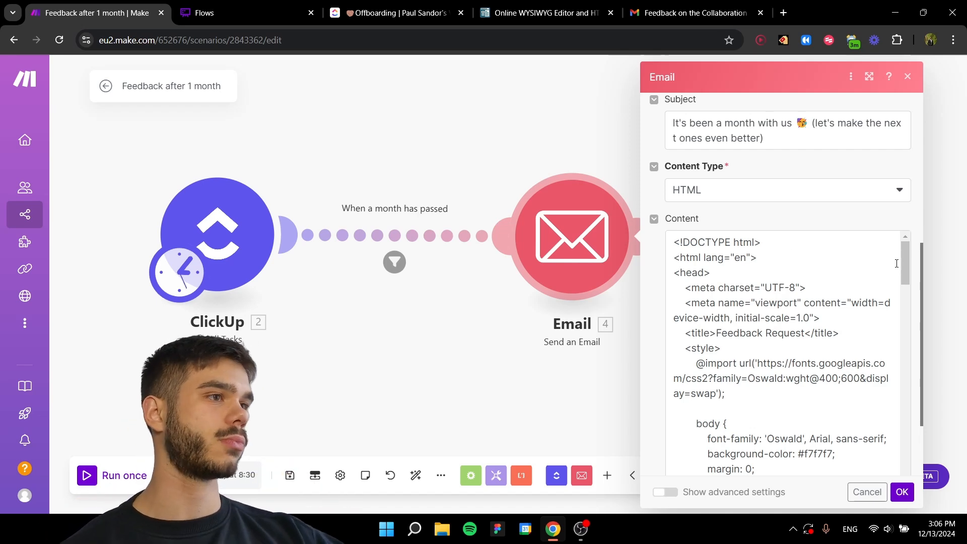
scroll(897, 264, down, 10)
scroll(787, 419, down, 2)
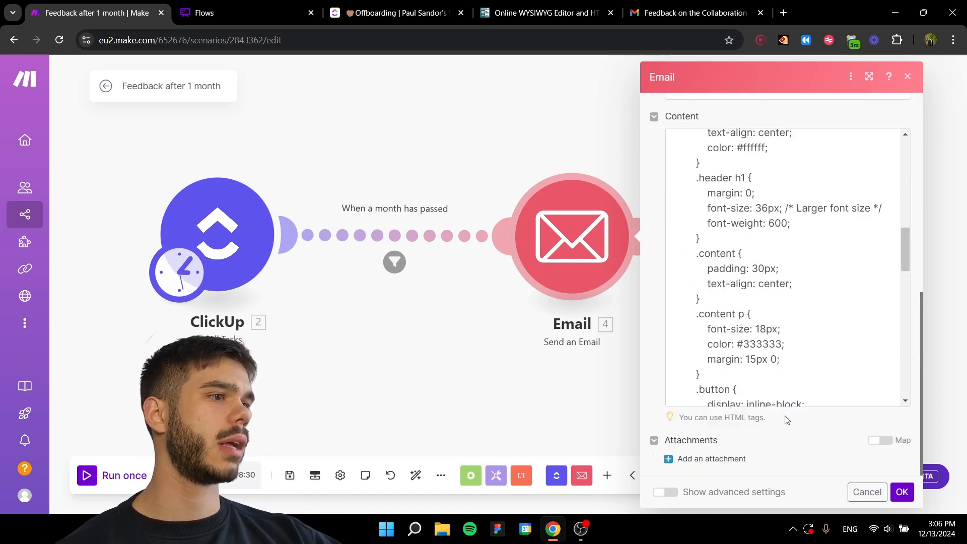
click(901, 492)
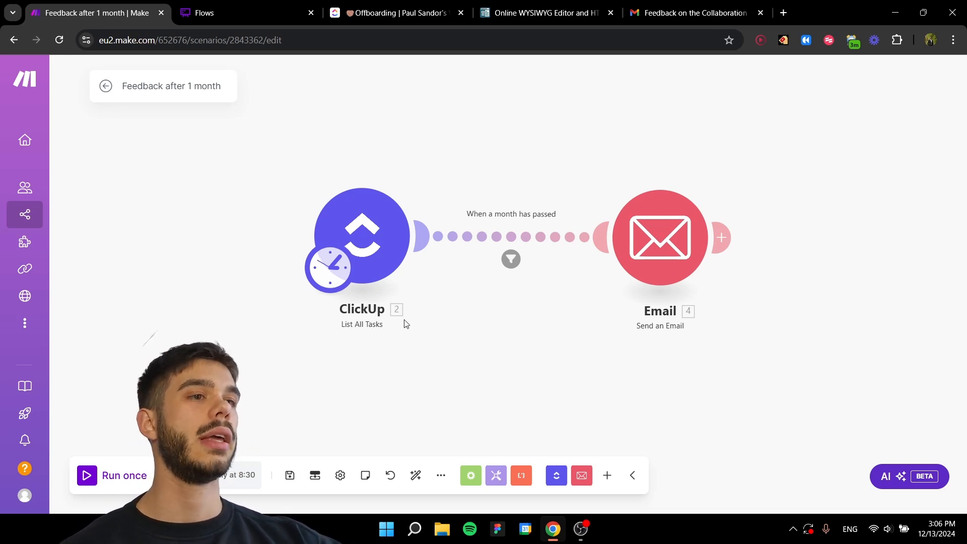
scroll(428, 335, down, 2)
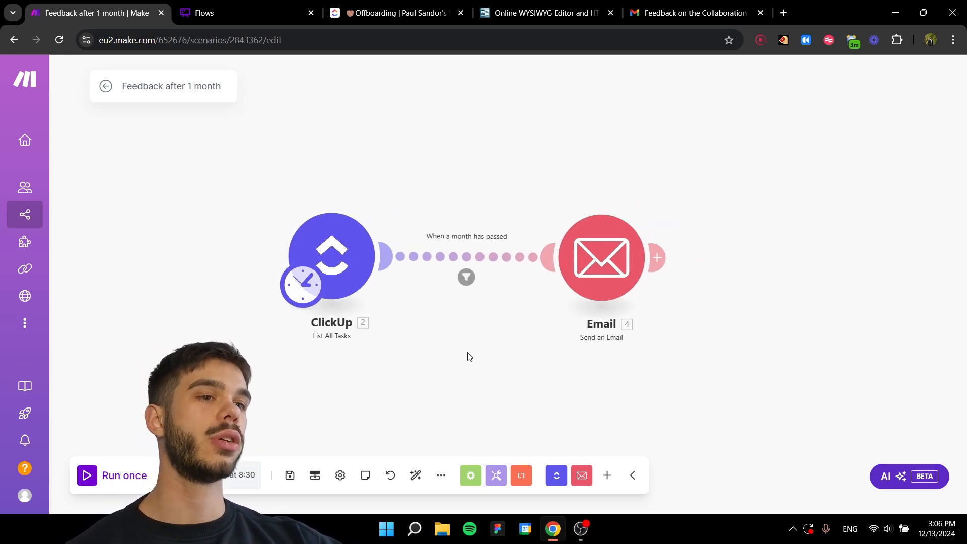
drag(473, 355, 513, 339)
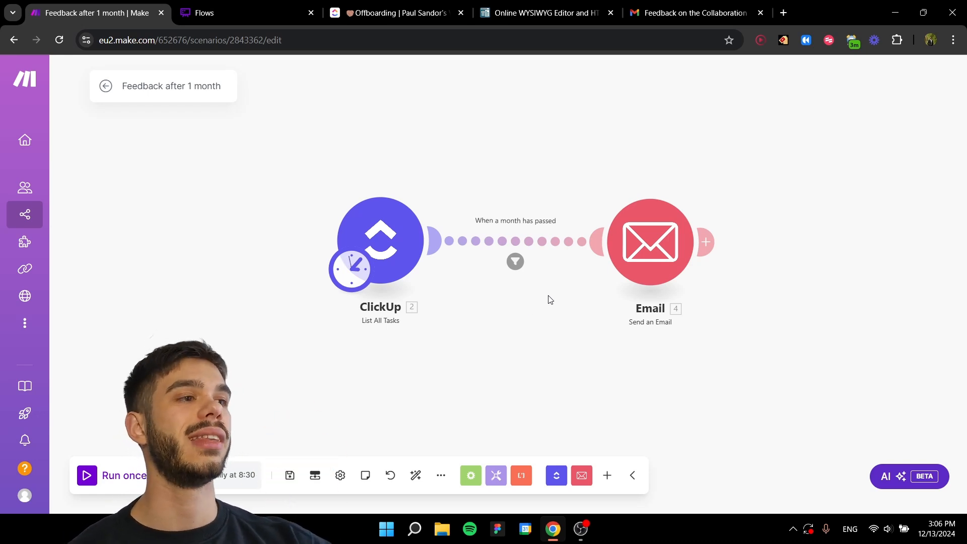
scroll(545, 302, down, 2)
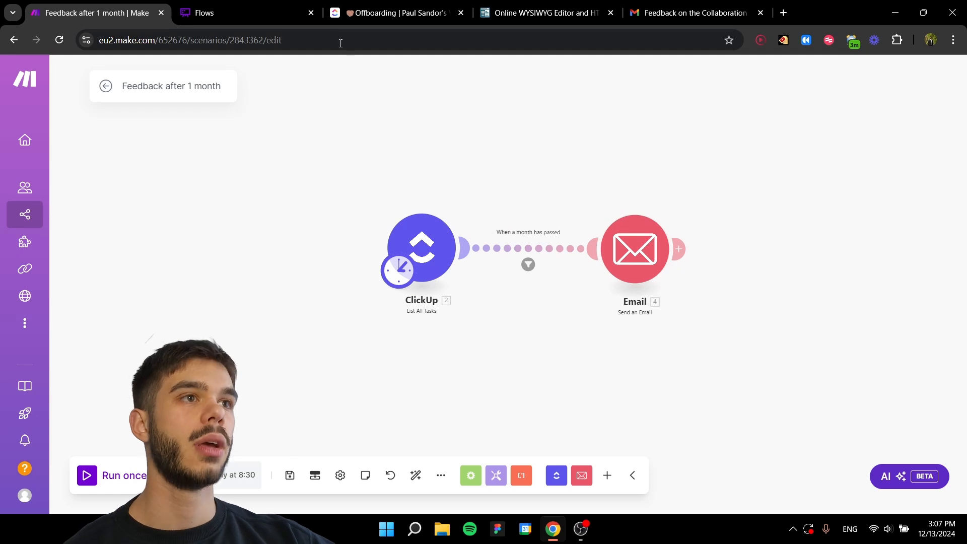
Step: In ClickUp, open the Feedback on Collaboration responses as a list and place the List view directly after the form view
click(397, 12)
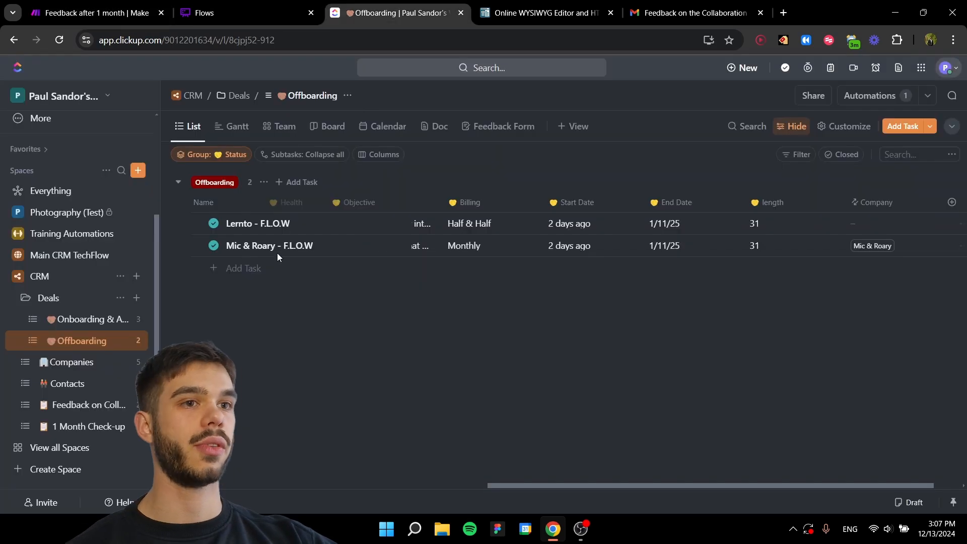
click(66, 410)
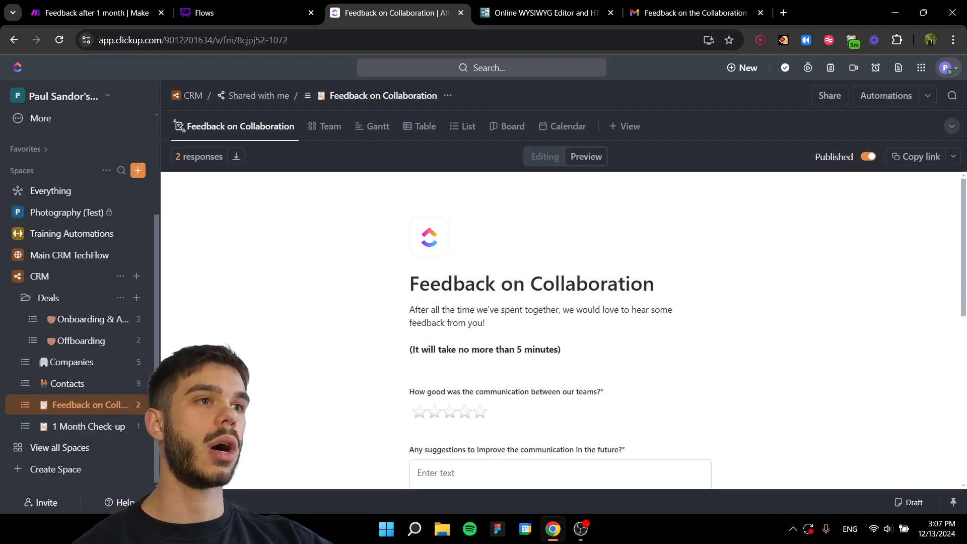
click(461, 128)
drag(460, 133, 334, 136)
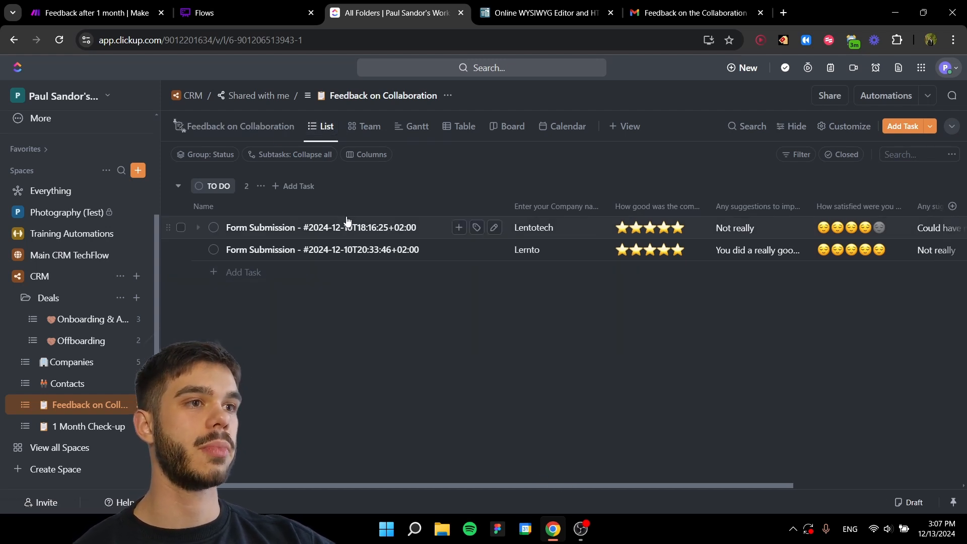
Step: Examine the submitted feedback responses across the list's rating, suggestion and satisfaction columns
mouse_move(500, 485)
mouse_down()
mouse_move(527, 480)
mouse_move(491, 482)
mouse_up()
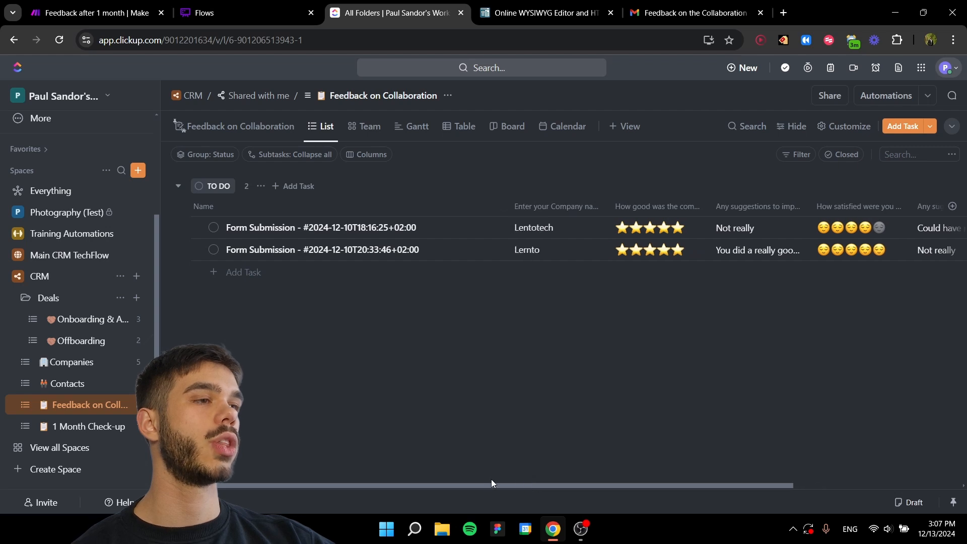
drag(599, 485, 720, 403)
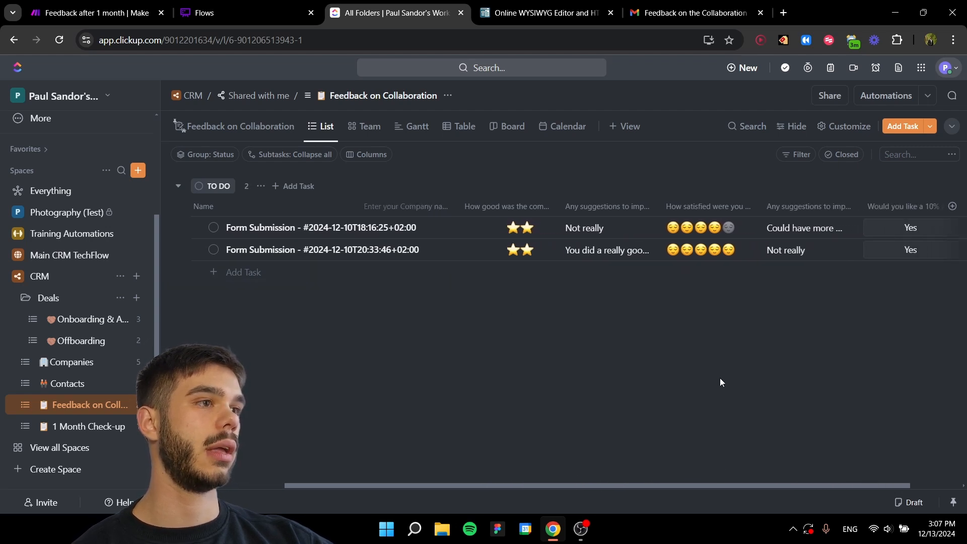
drag(689, 488, 615, 478)
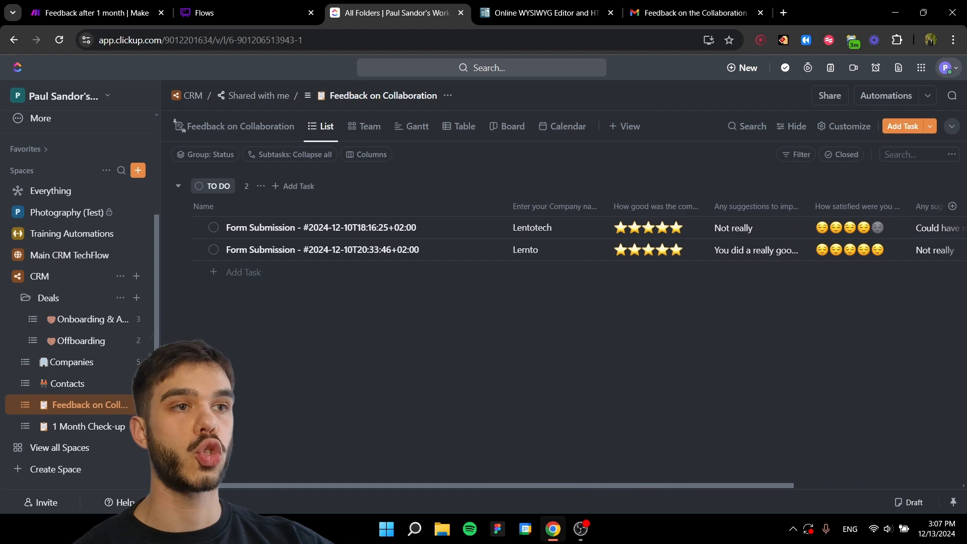
Step: In Make, activate the Send Testimonial on Project Offboarding scenario and delete the old data in its webhook queue
click(226, 13)
click(95, 13)
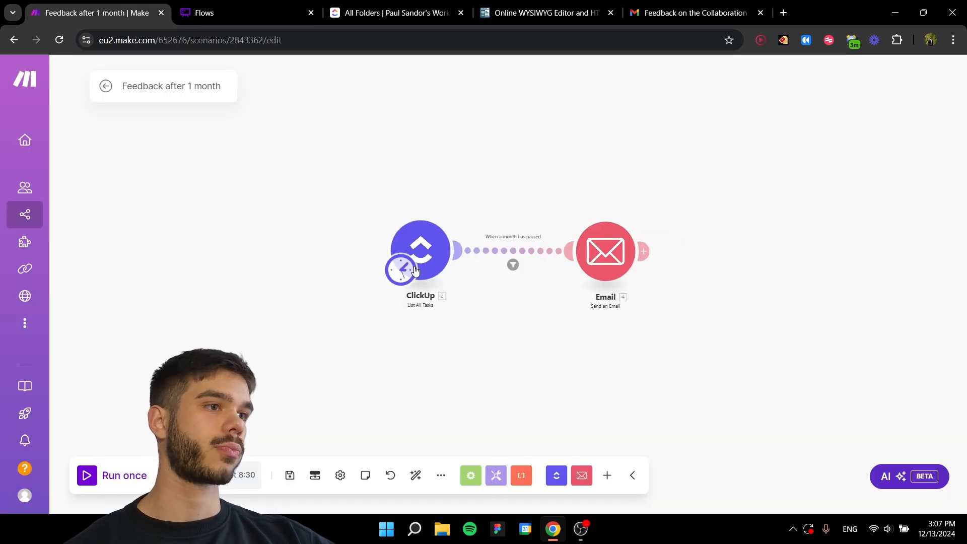
scroll(414, 272, down, 2)
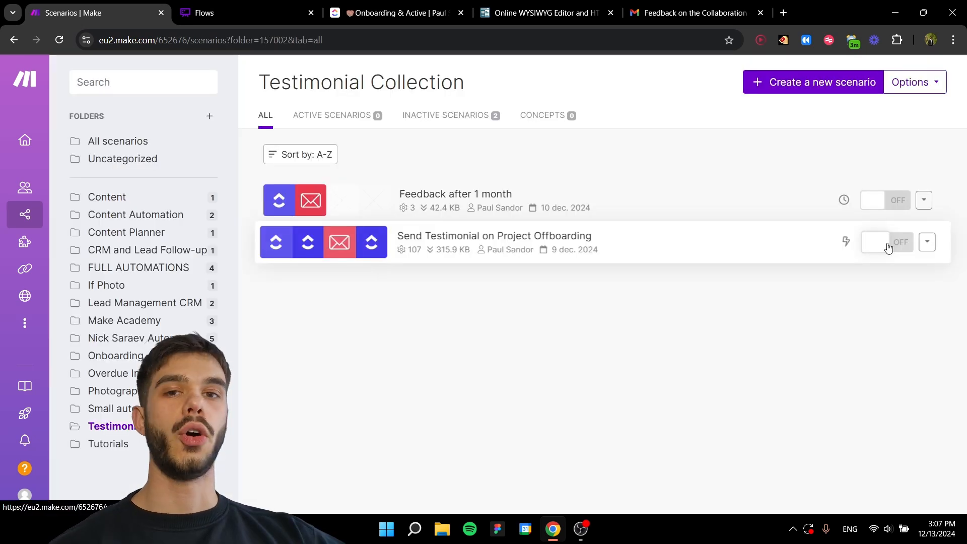
click(883, 249)
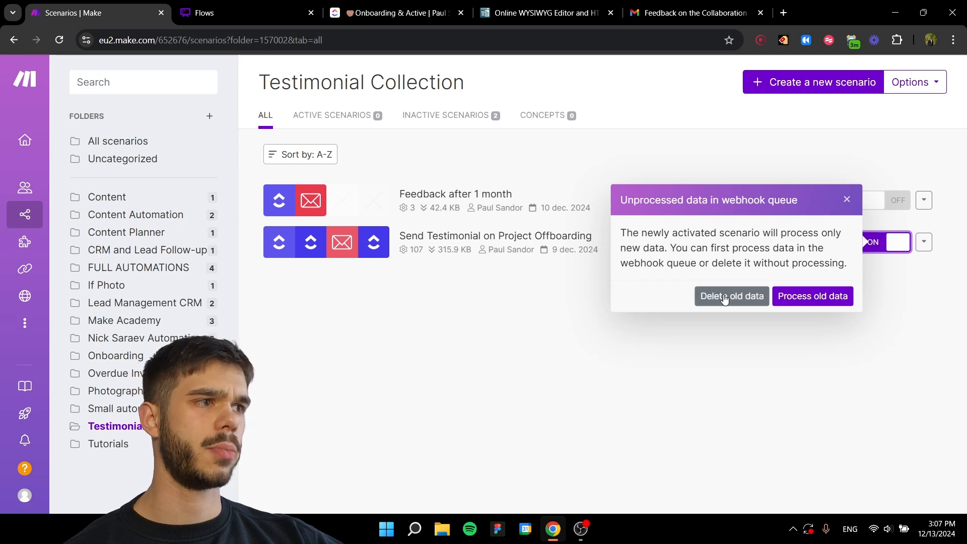
click(723, 295)
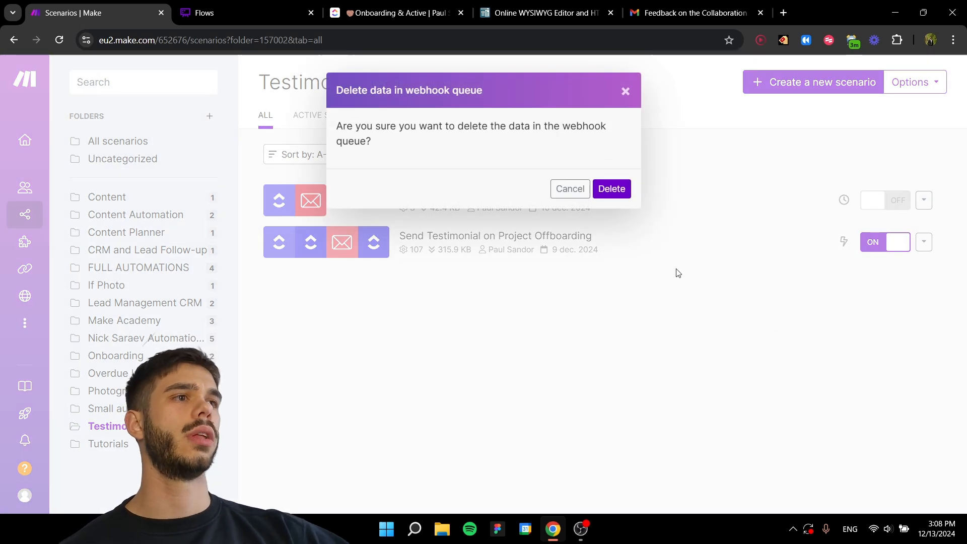
click(611, 189)
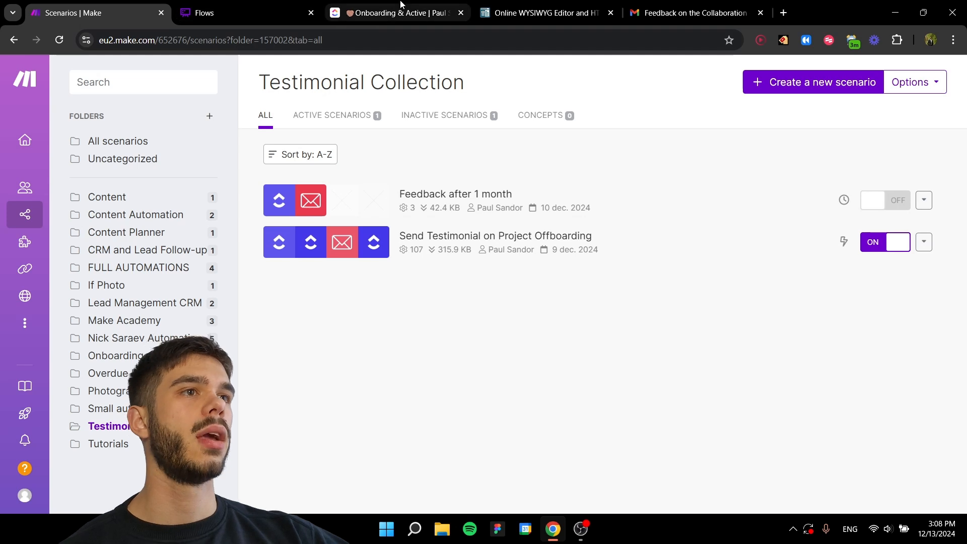
Step: In ClickUp, set the MicroLearn - Onboarding Automations deal's status to Offboarding and open the Offboarding list
click(438, 10)
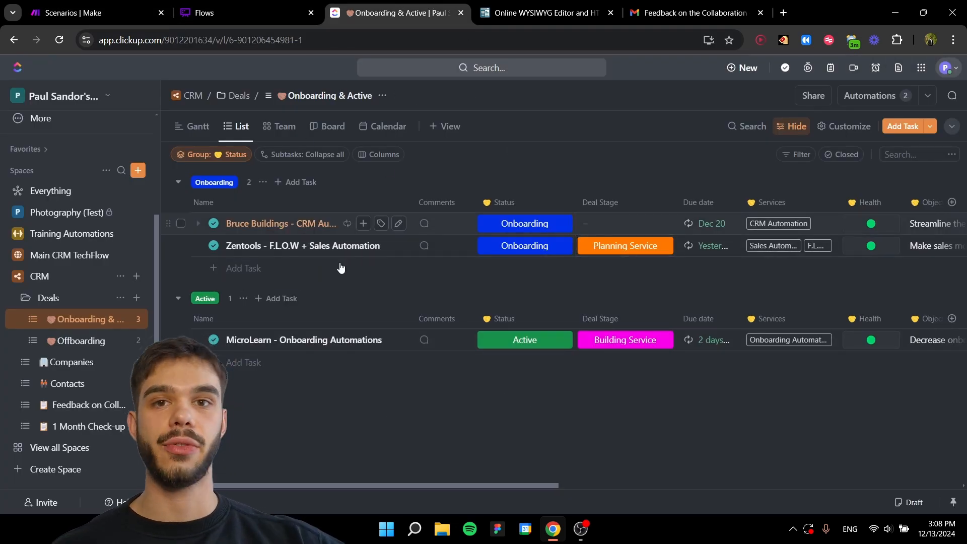
click(526, 345)
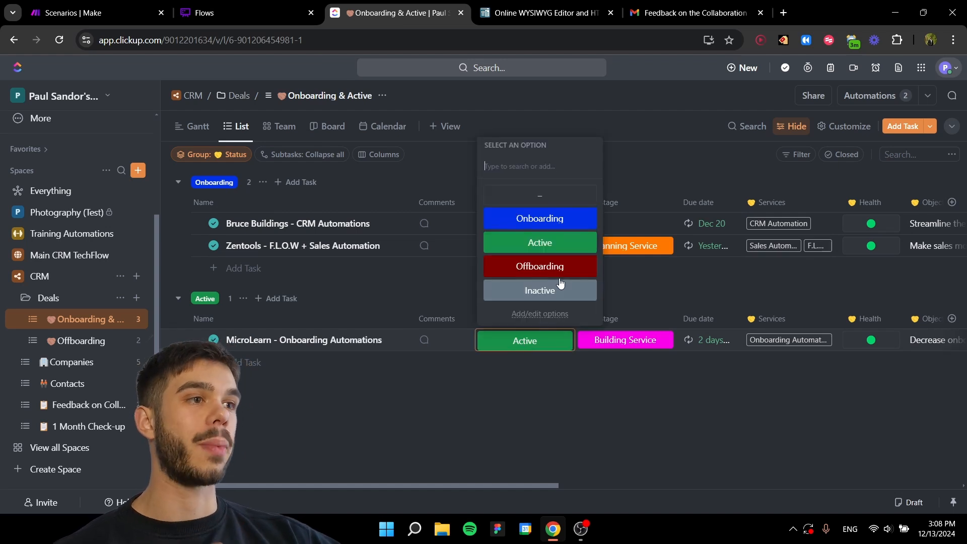
click(560, 268)
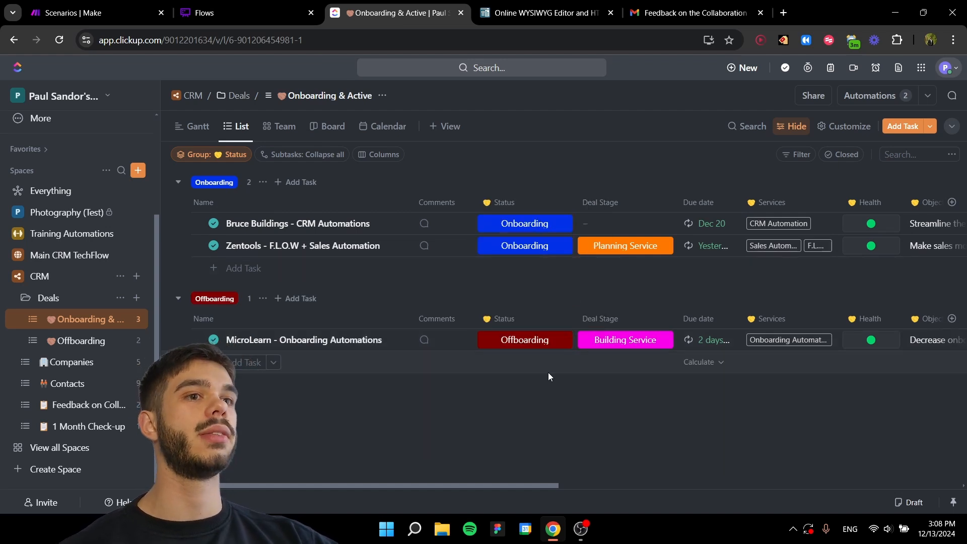
click(69, 341)
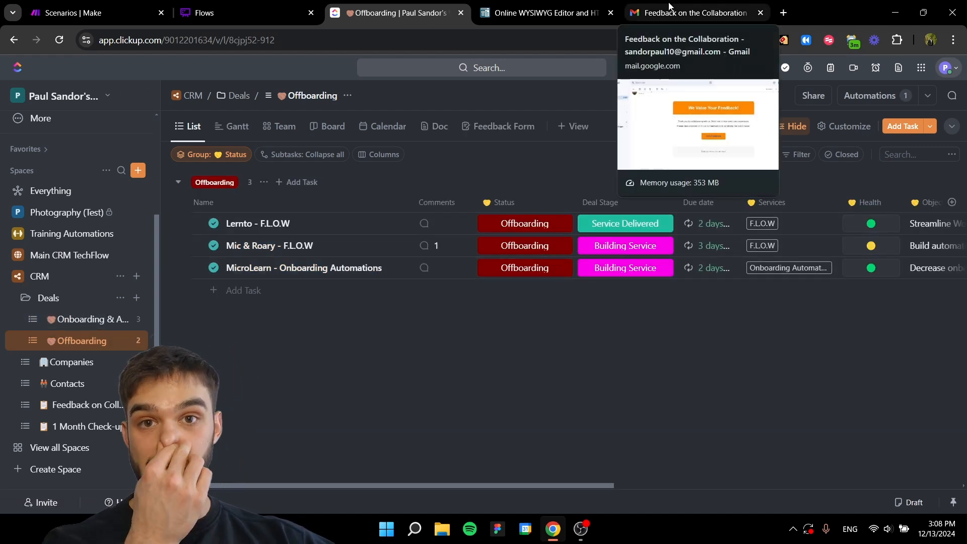
Step: In Gmail, open the newest Feedback on the Collaboration email and follow its Give Feedback link to the form
click(689, 13)
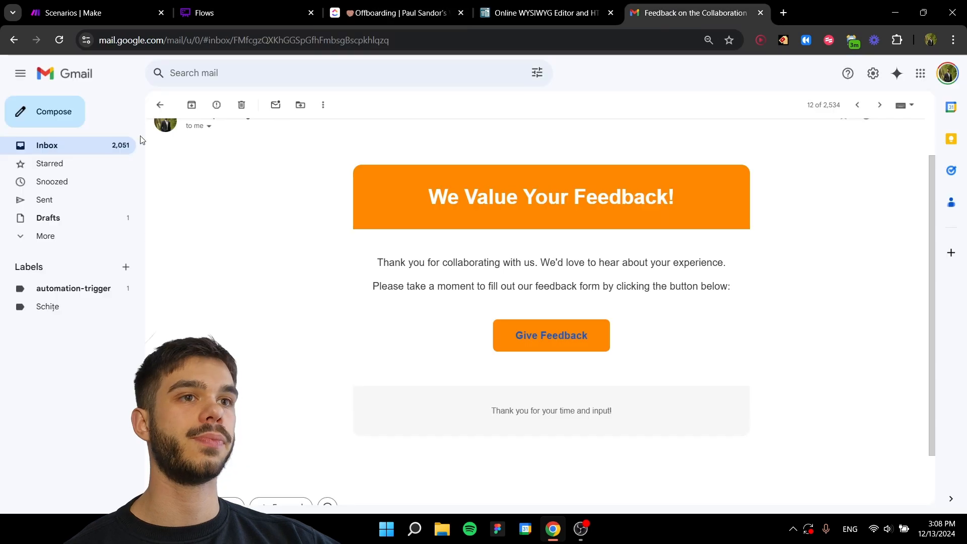
click(60, 146)
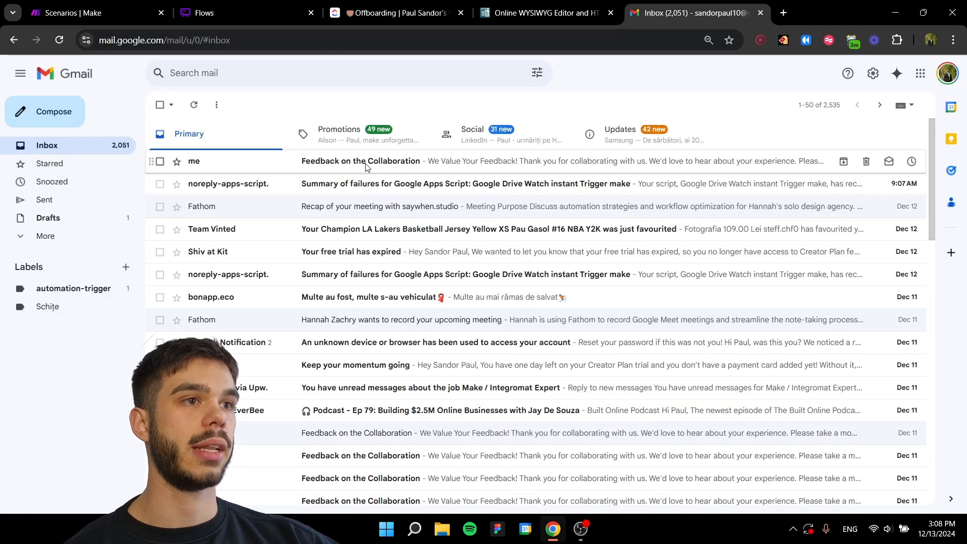
click(323, 162)
scroll(505, 309, down, 2)
click(563, 274)
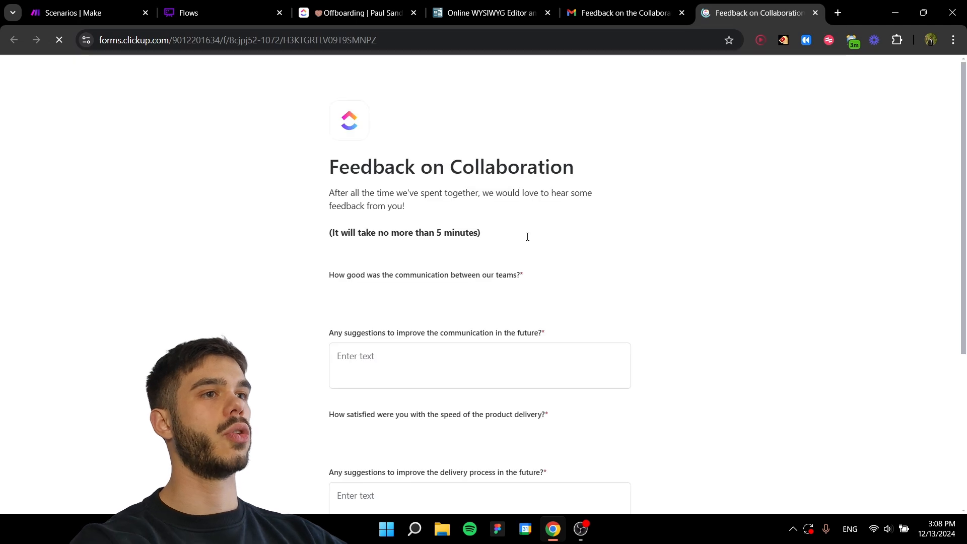
Step: Rate the communication between teams four stars and answer "No" to suggestions for improving communication
scroll(418, 271, down, 1)
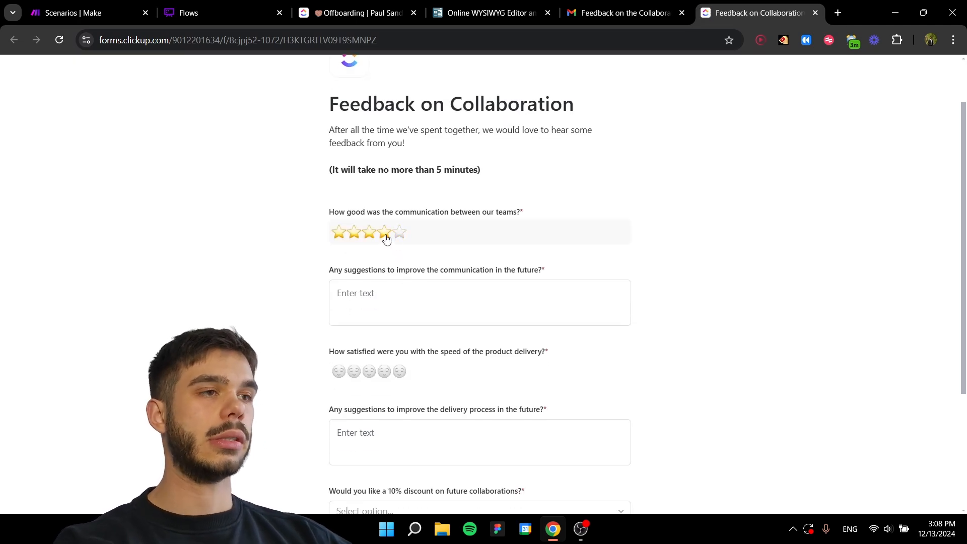
click(361, 294)
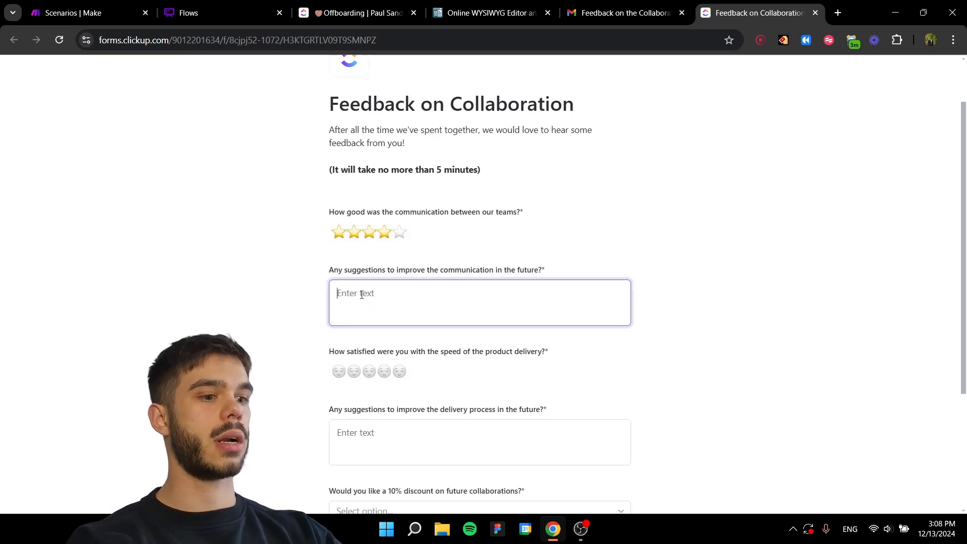
scroll(393, 288, down, 2)
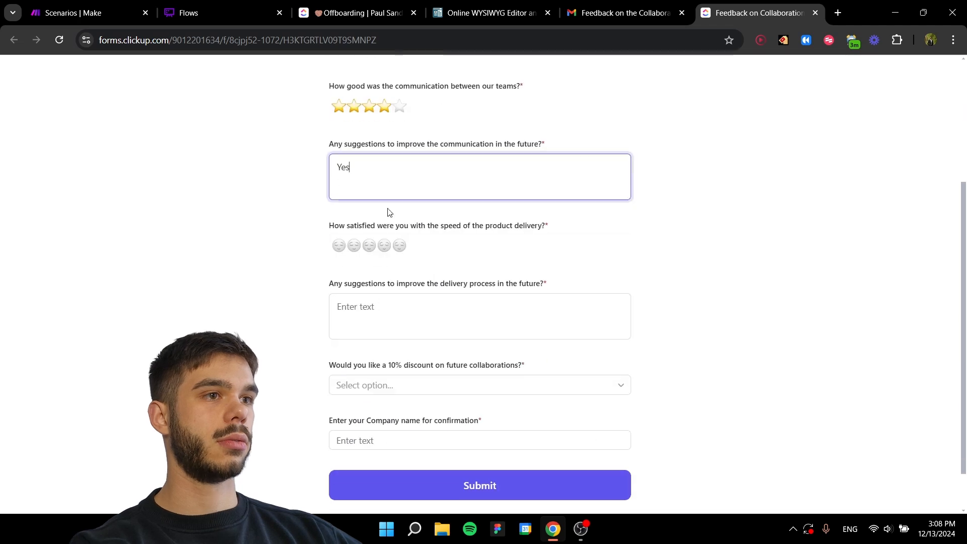
key(BackSpace)
key(BackSpace)
key(BackSpace)
text(No)
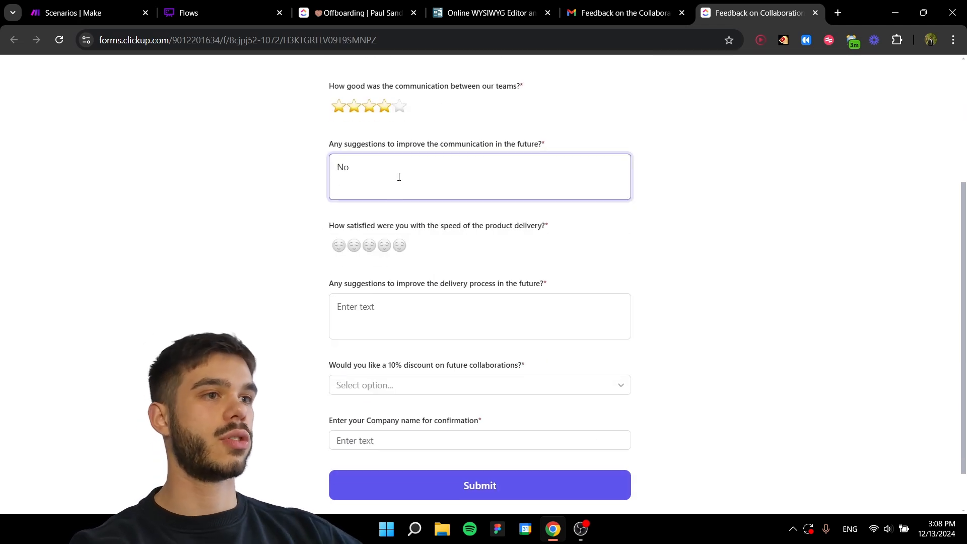
Step: Rate the delivery speed three out of five, suggest "More communication" for the delivery process, and accept the 10% discount with Yes
click(369, 245)
click(401, 318)
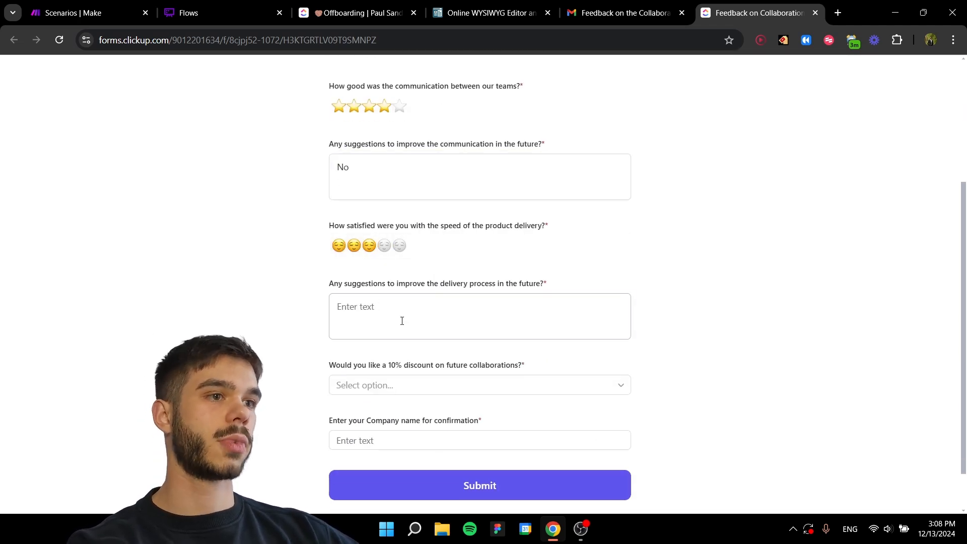
text(More communication)
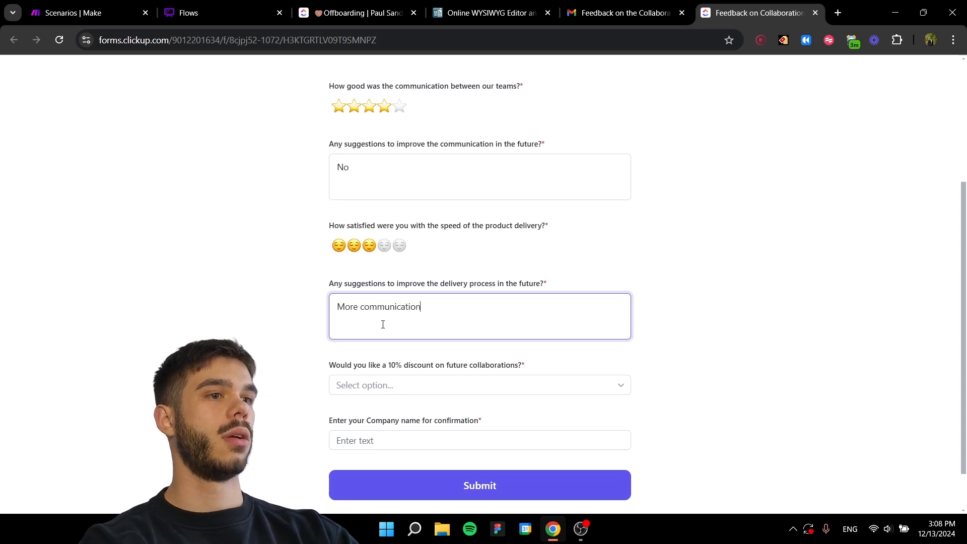
scroll(383, 324, down, 2)
click(445, 333)
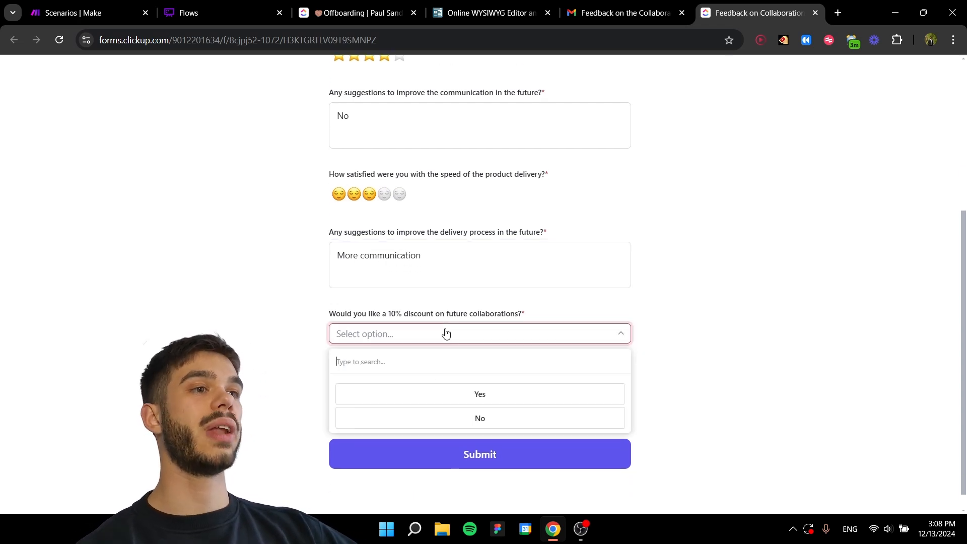
click(468, 398)
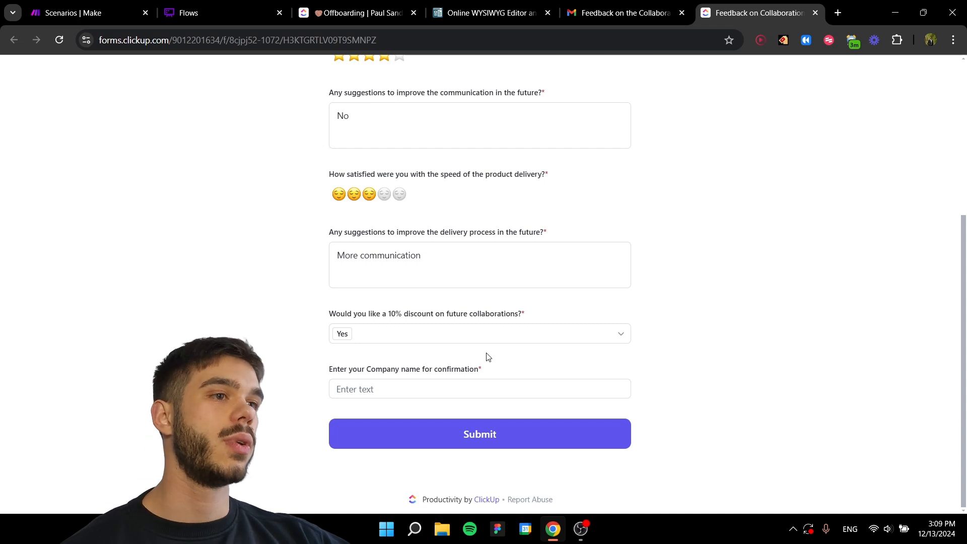
Step: Enter MicroLearn as the confirming company name and submit the feedback form
click(433, 385)
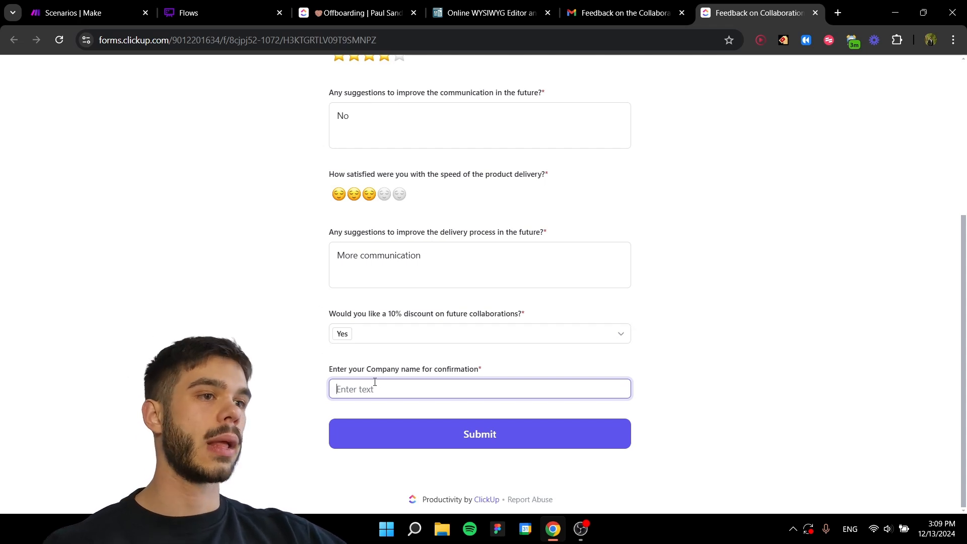
text(MicroLearn)
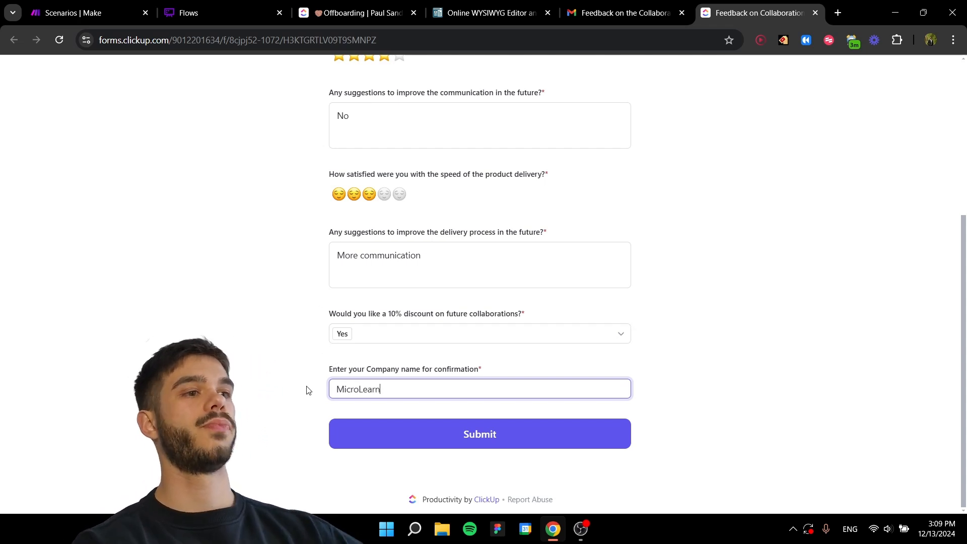
click(360, 440)
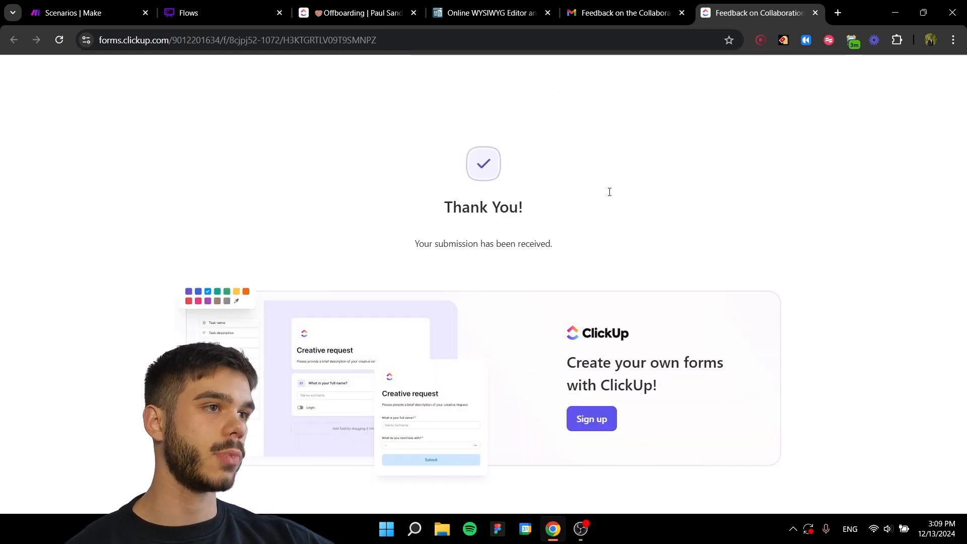
Step: In ClickUp, check the Feedback on Collaboration list for the MicroLearn form submission
click(622, 12)
click(365, 5)
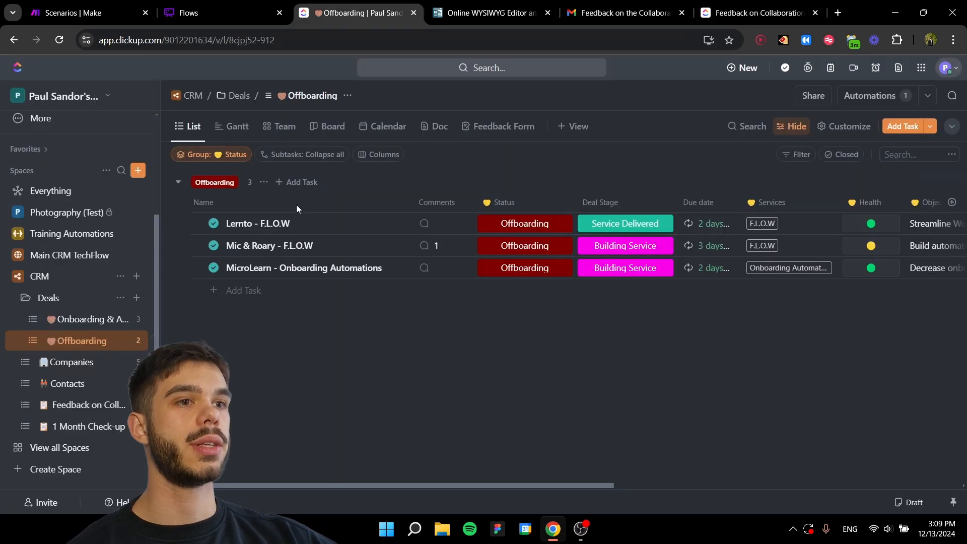
click(79, 405)
click(324, 128)
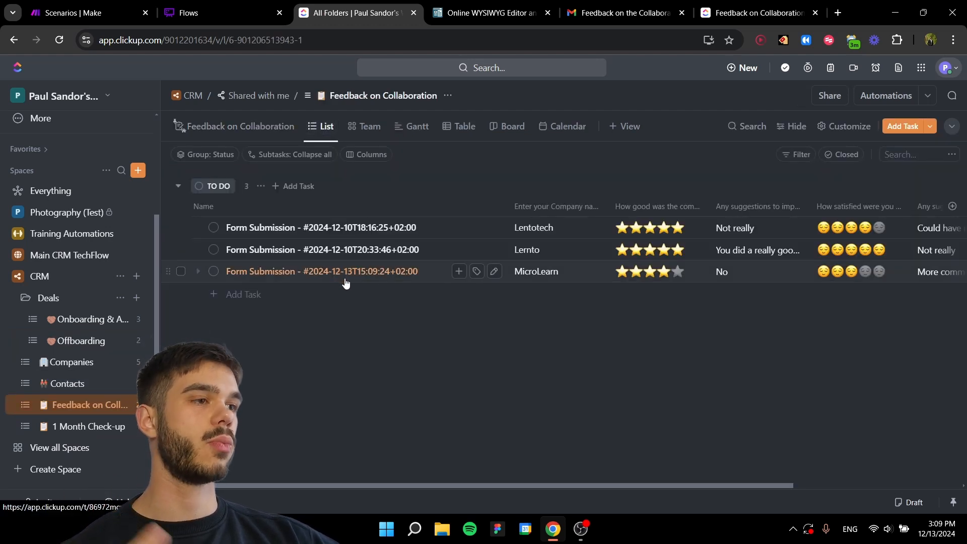
drag(705, 488, 593, 449)
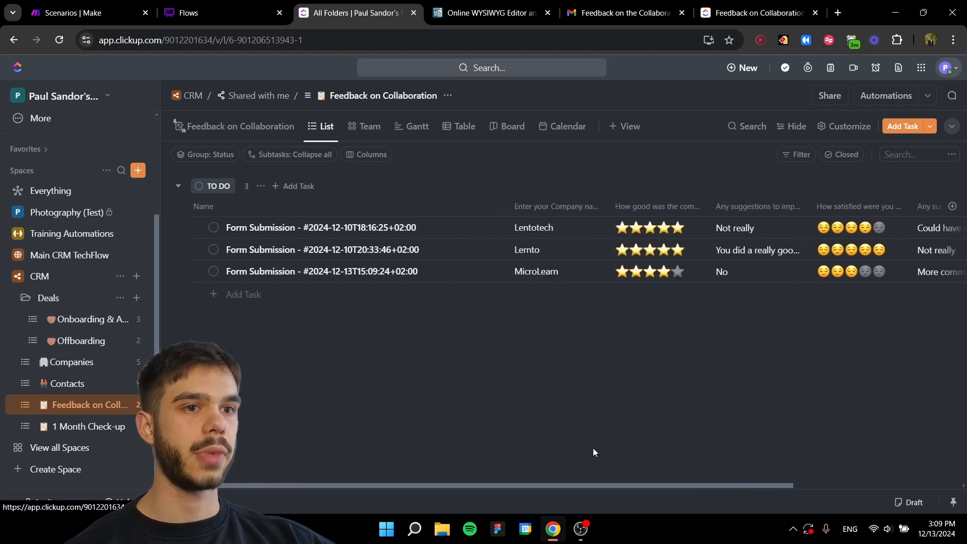
Step: In the Offboarding list, set the MicroLearn deal's Start Date to January 13, 2025
click(60, 342)
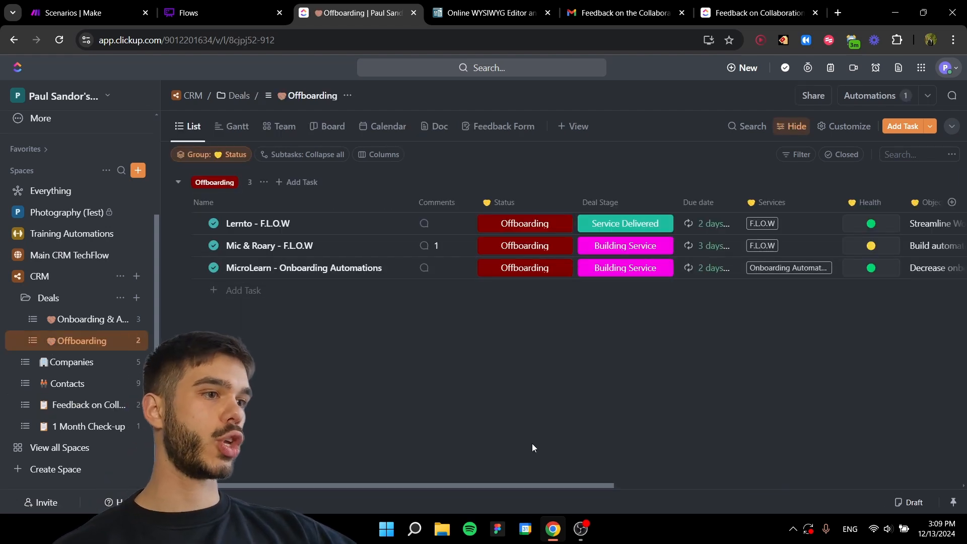
drag(514, 484, 833, 460)
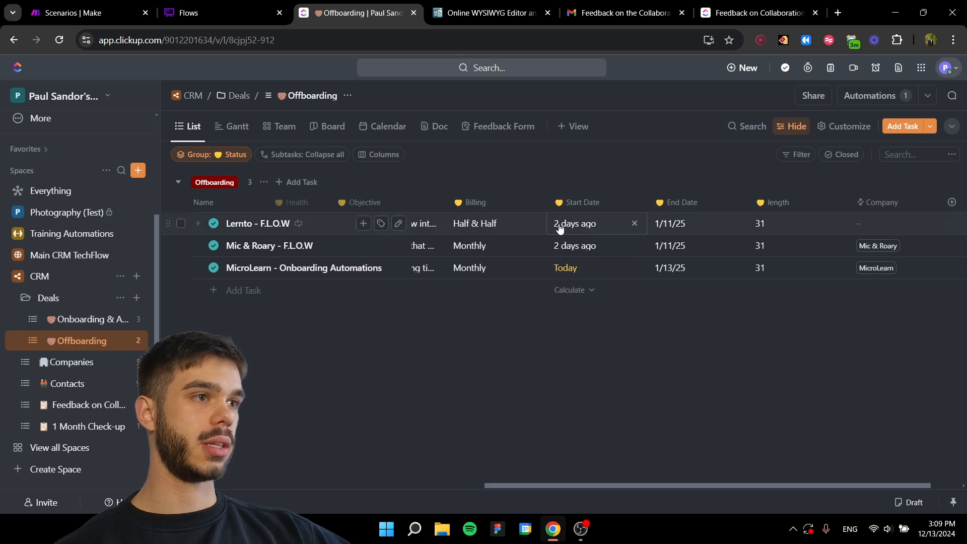
click(572, 270)
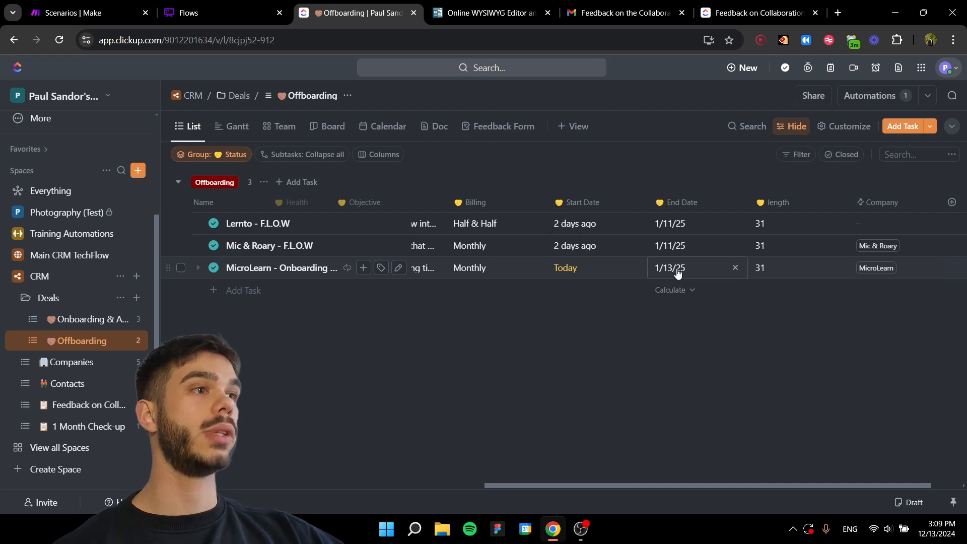
click(594, 269)
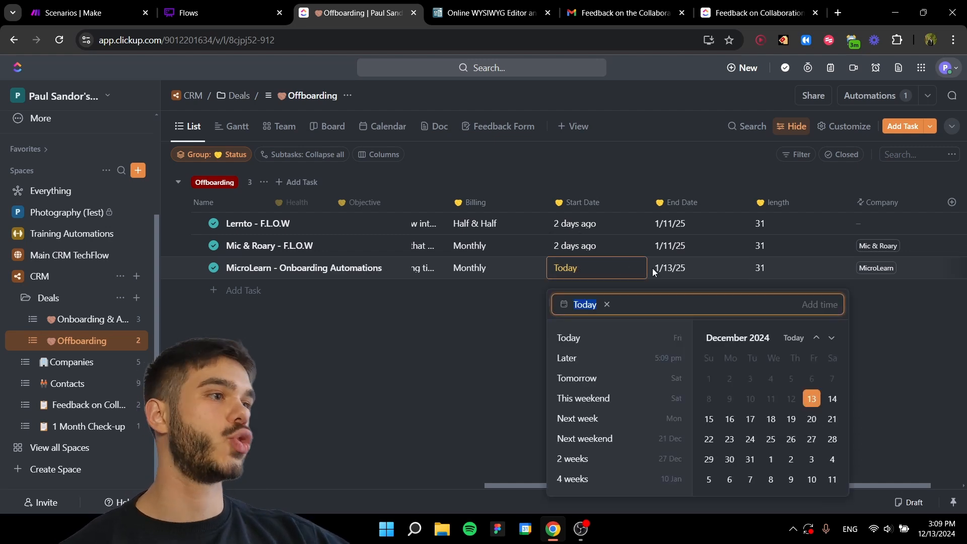
click(832, 338)
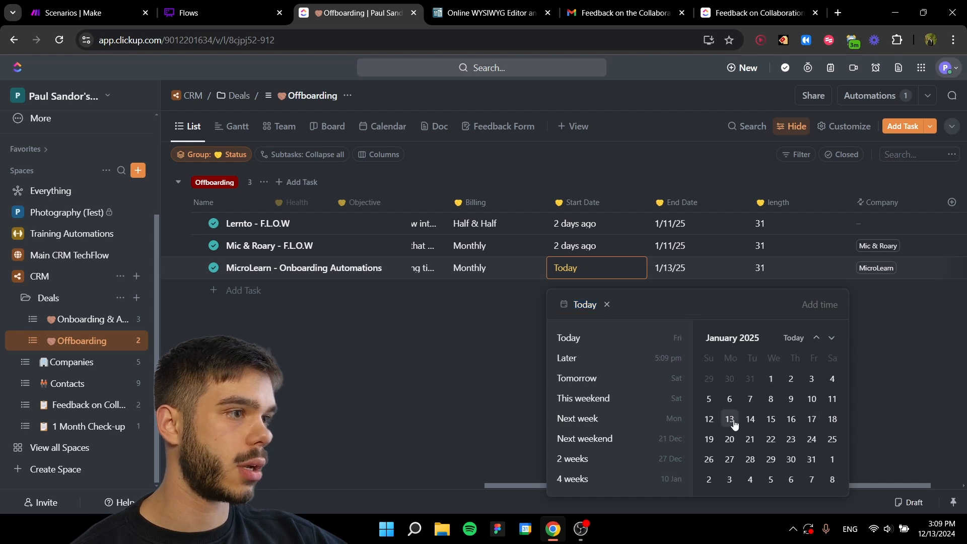
click(899, 338)
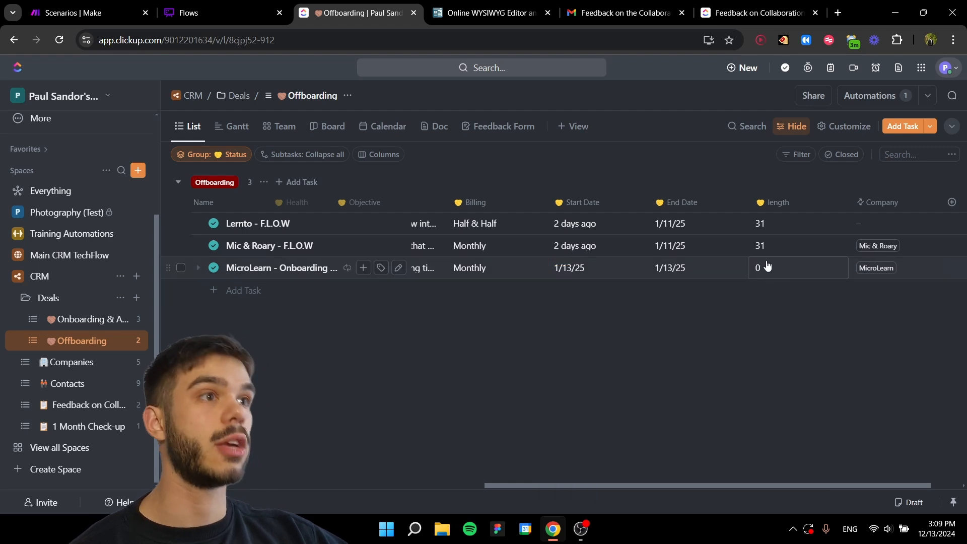
Step: In Make, open the Feedback after 1 month scenario for editing and run it once
click(201, 13)
click(86, 13)
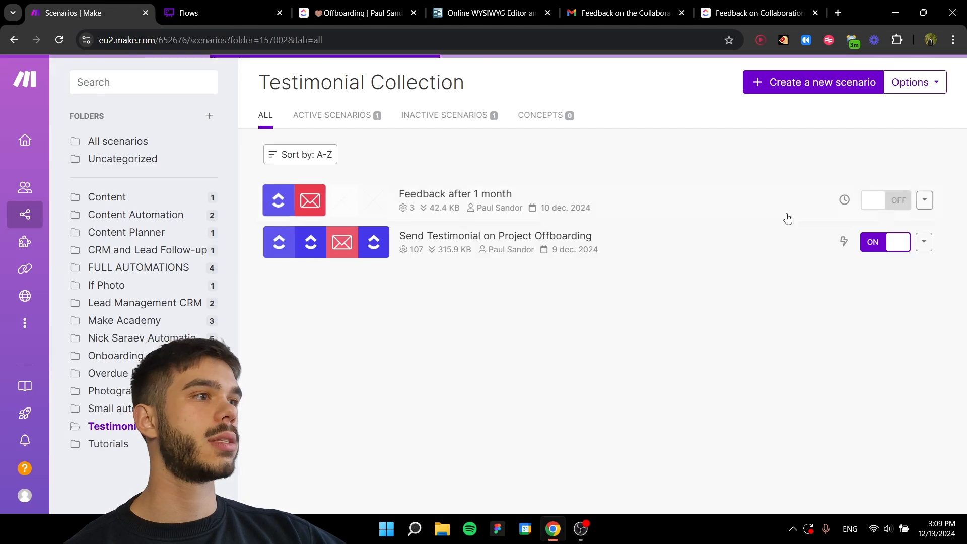
click(563, 200)
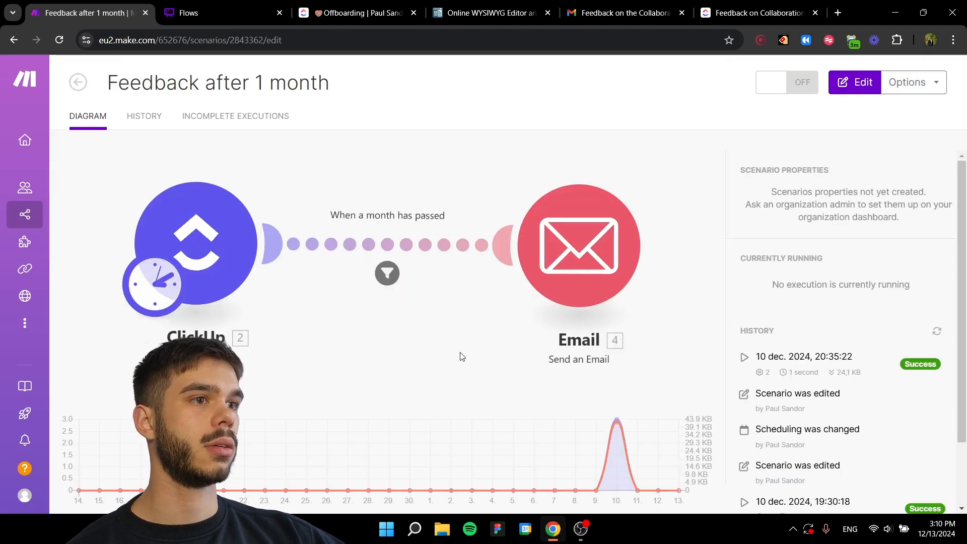
click(124, 475)
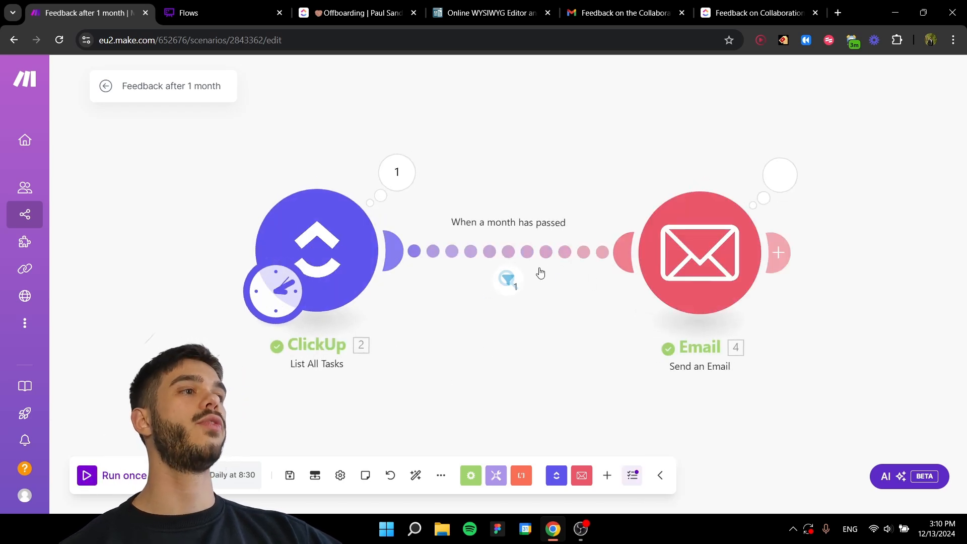
Step: In Gmail, open the "It's been a month with us" email and follow its feedback link to review the 1 Month Check-up form
click(639, 14)
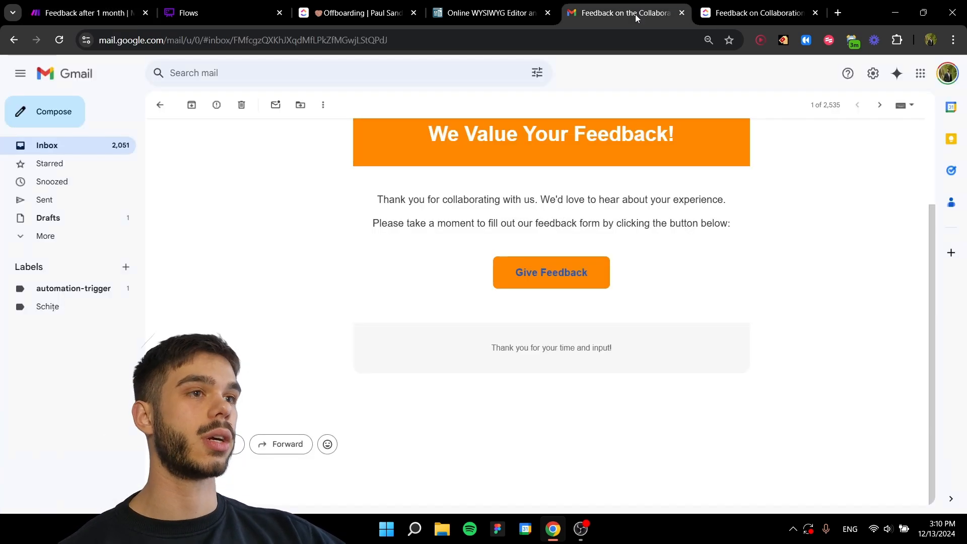
click(46, 146)
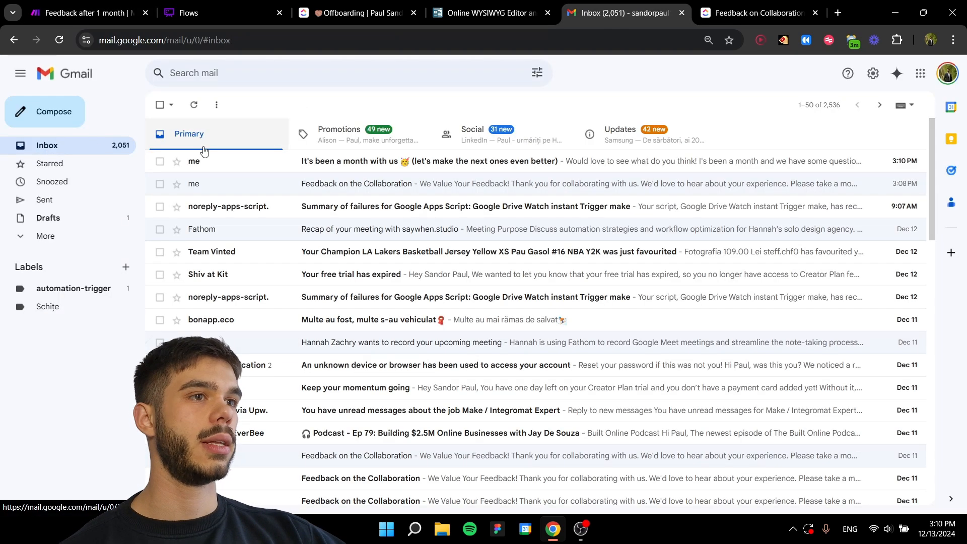
click(325, 164)
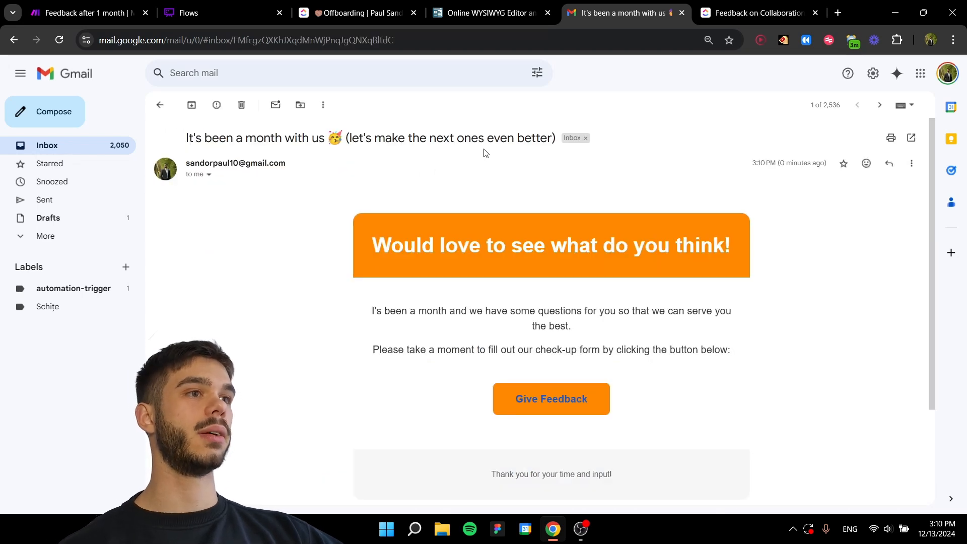
scroll(529, 271, down, 3)
click(551, 277)
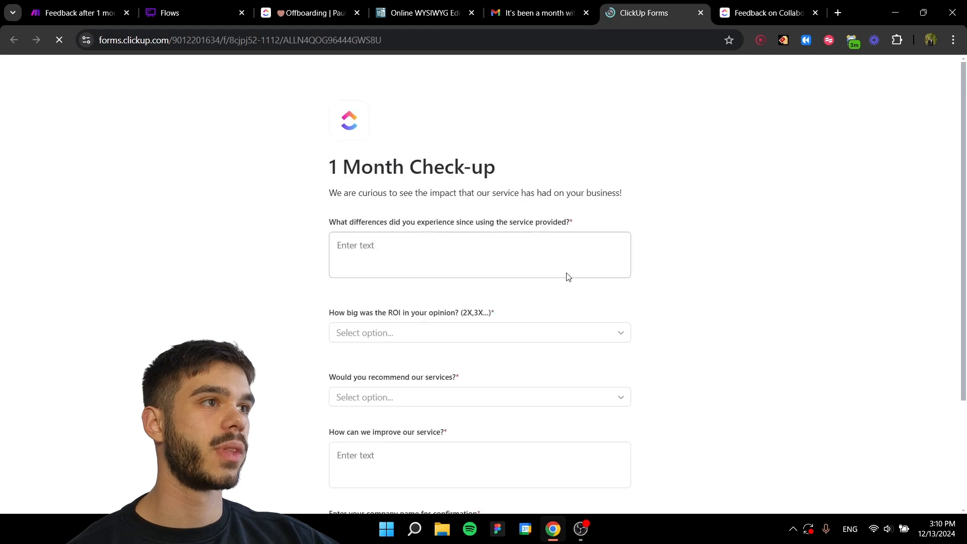
scroll(439, 262, down, 2)
scroll(466, 295, up, 3)
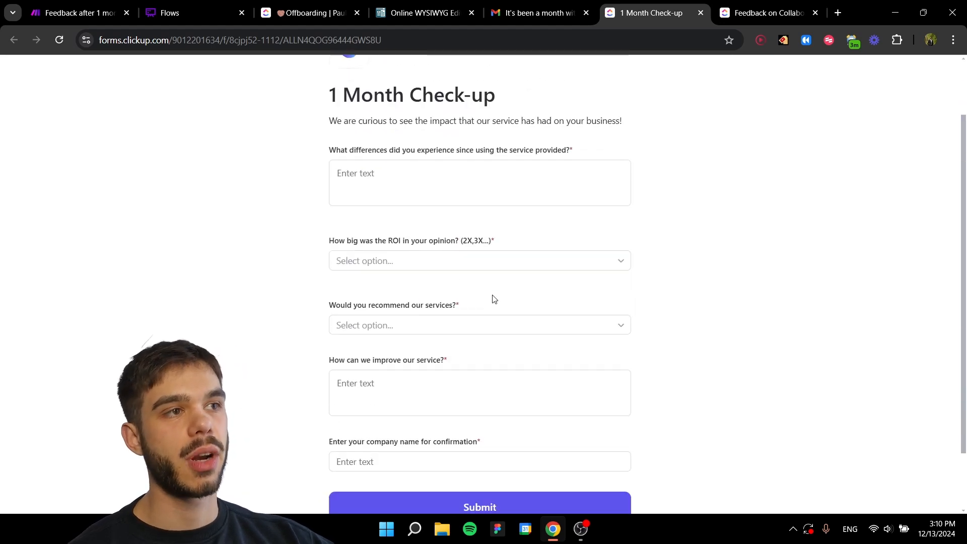